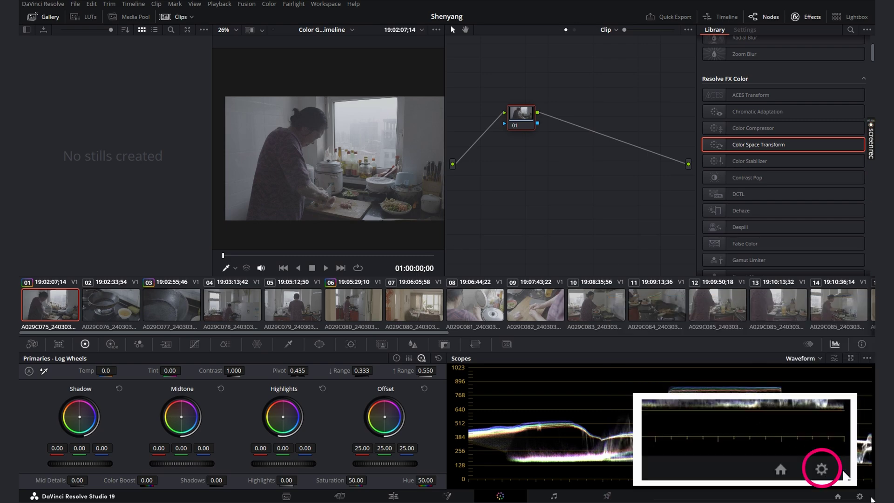
Review Color Management: DaVinci YRGB colour science with Rec.709 Gamma 2.4 output, then close Project Settings
left_click(860, 496)
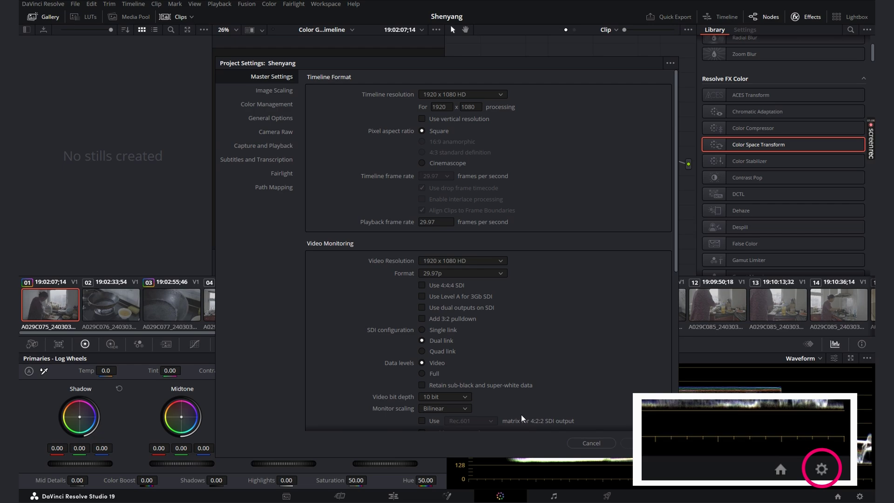
left_click(278, 107)
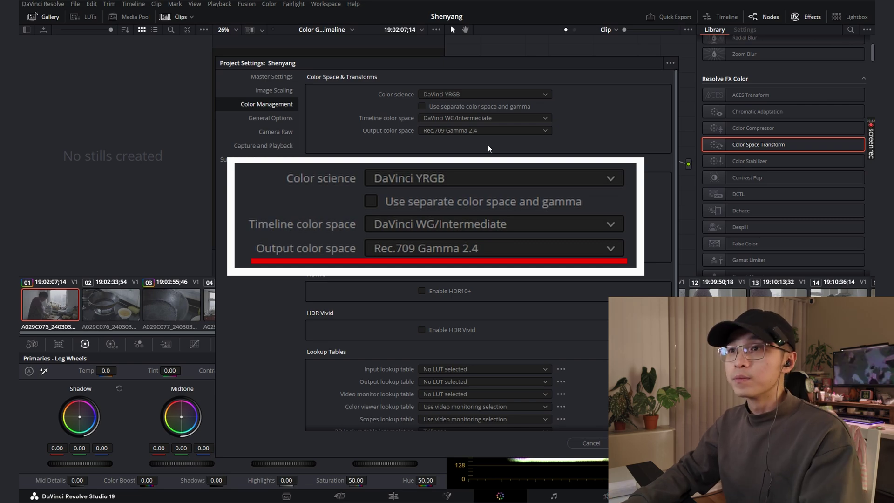
left_click(638, 443)
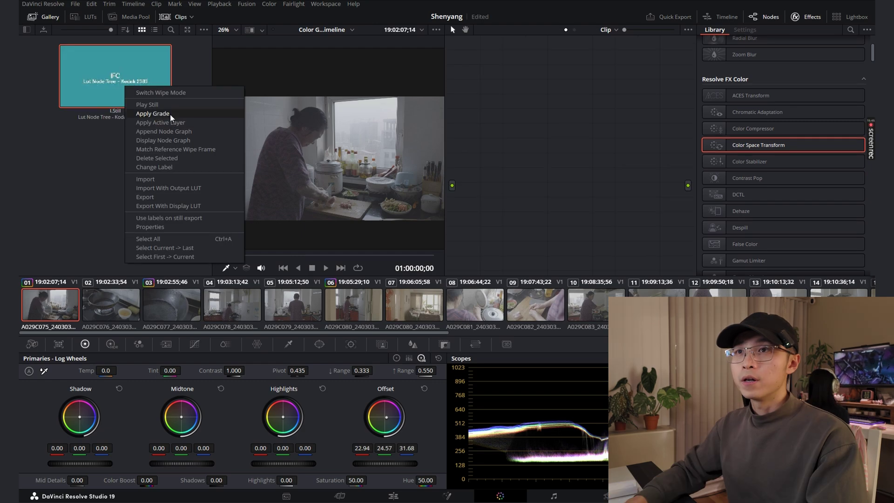
Apply the gallery still's full Kodak 2383 node-tree grade, then marquee-select the existing grading nodes
left_click(158, 119)
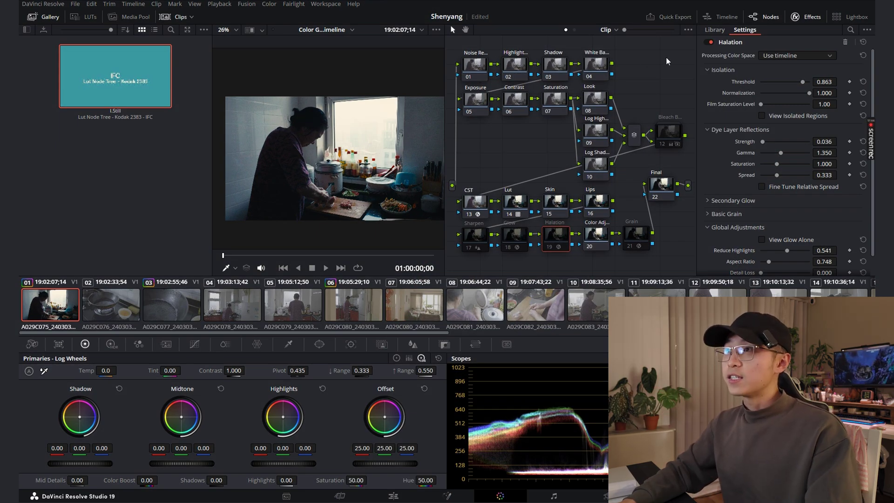
left_click_drag(667, 61, 489, 250)
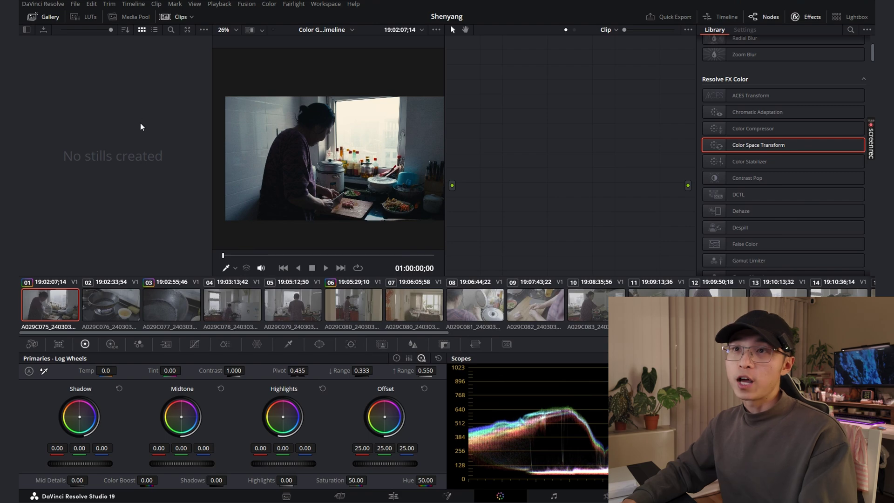
Import the 'Lut Node Tree - Kodak 2383 - IFC.drx' still and apply its 22-node tree
right_click(140, 118)
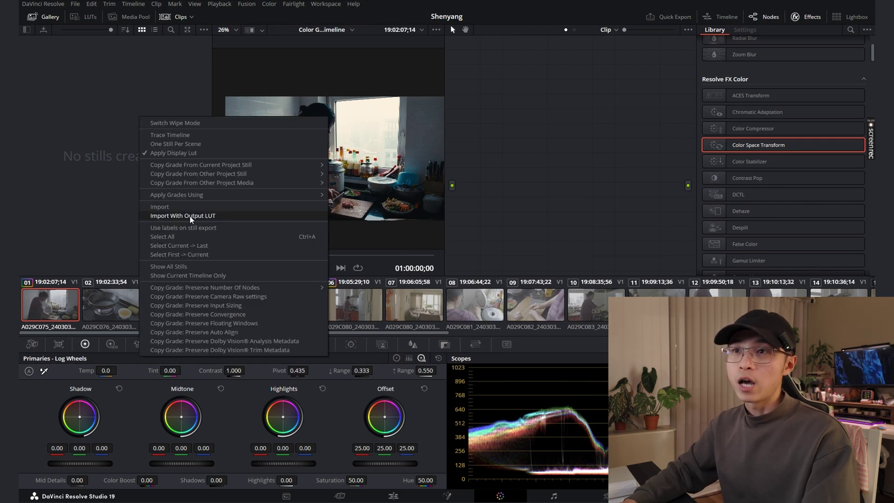
left_click(190, 217)
left_click(320, 255)
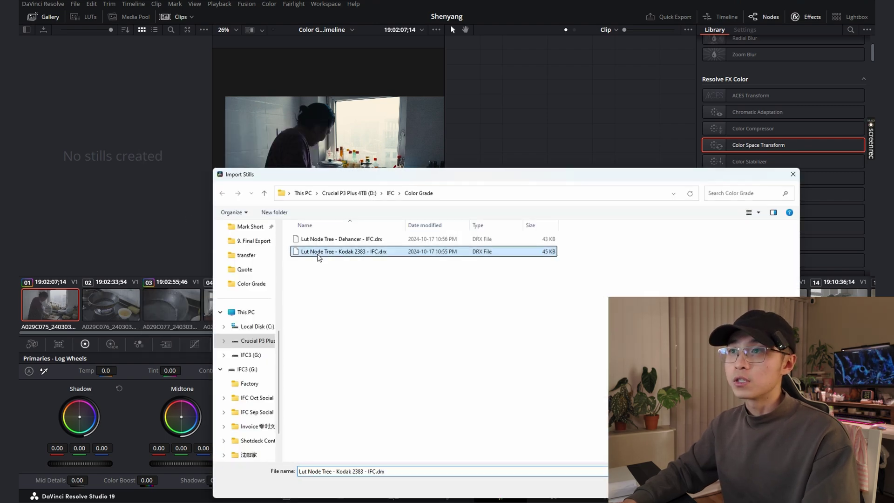
key("Return")
right_click(131, 86)
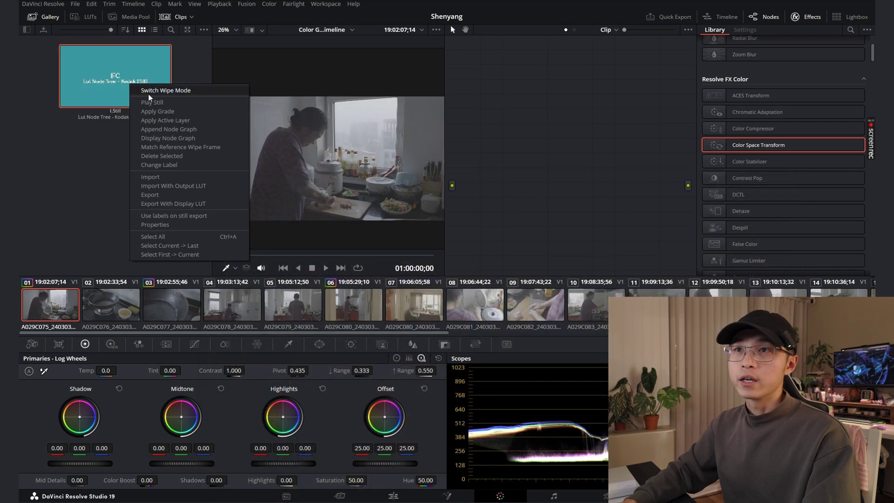
left_click(155, 112)
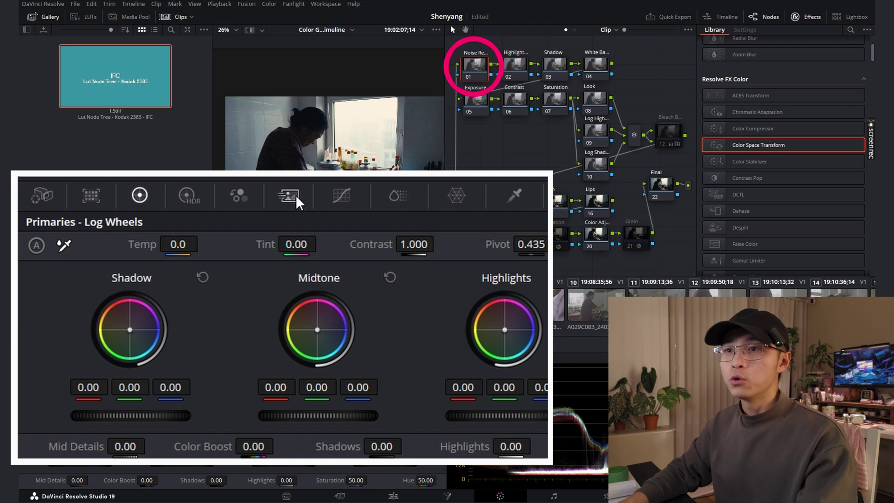
Give node 01 spatial NR chroma threshold 9.6 and reset temporal NR to 0 frames
left_click(295, 195)
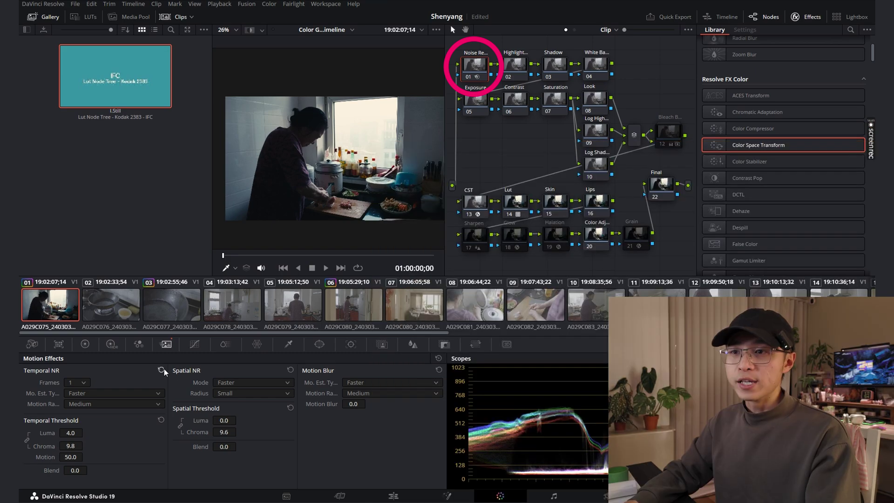
left_click(161, 370)
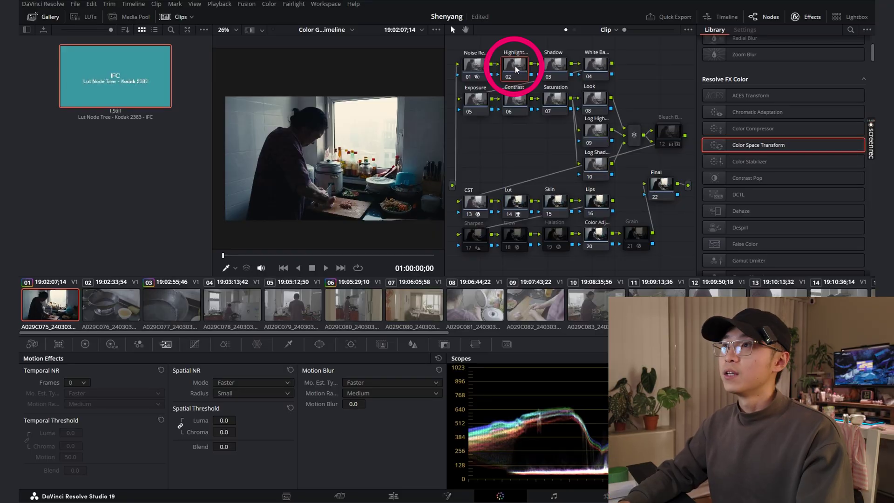
Try lower Highlights on node 02 and Shadows 23.00 on node 03, resetting both to 0
left_click(84, 345)
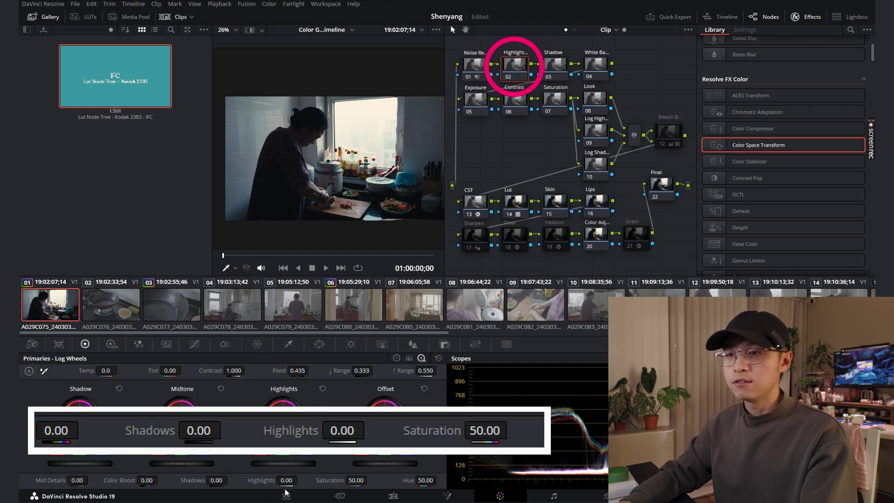
left_click_drag(289, 485, 247, 485)
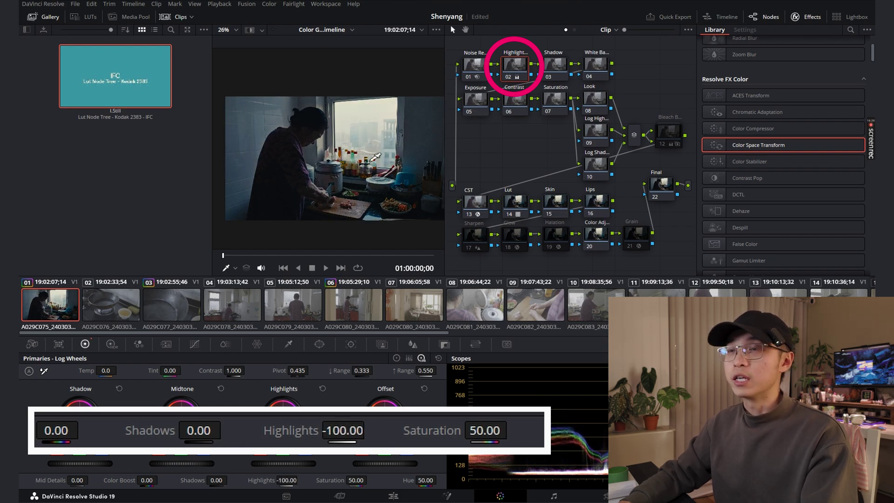
key("ctrl+z")
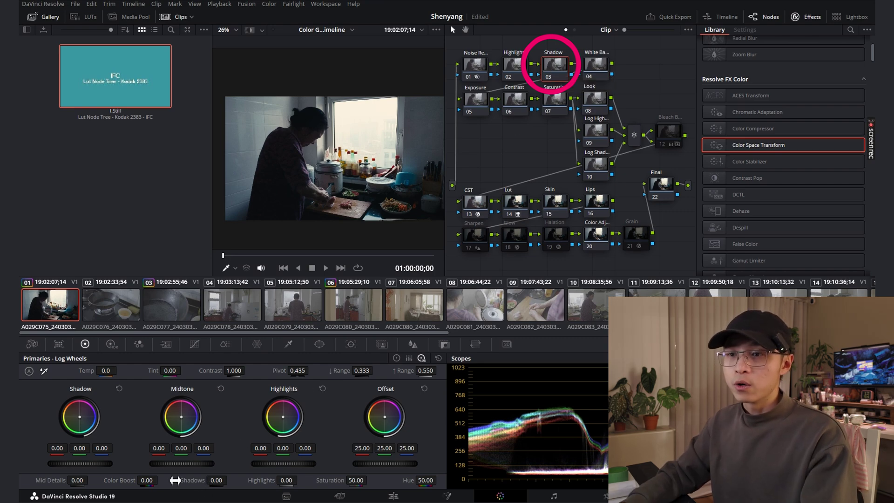
mouse_move(216, 480)
left_mouse_down()
mouse_move(230, 479)
mouse_move(200, 484)
left_mouse_up()
left_click(438, 358)
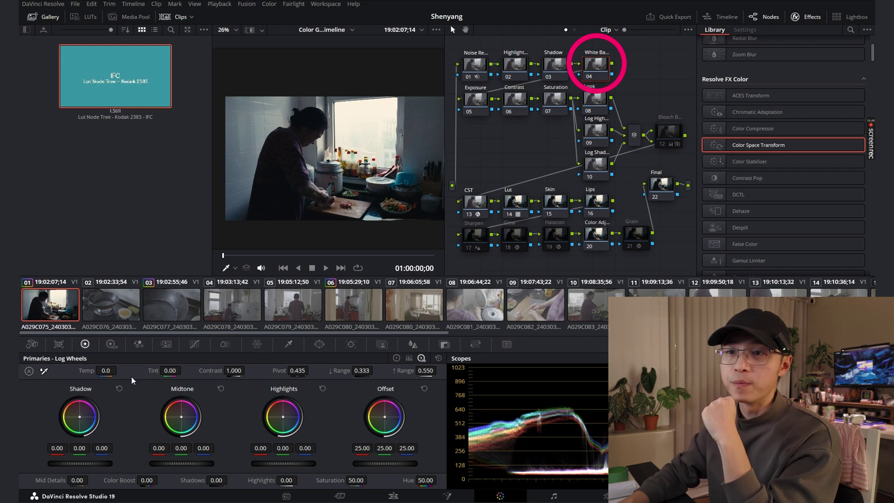
Try a Temp shift and eyedropper white balance on node 04, then undo back to zero
left_click_drag(108, 377, 151, 378)
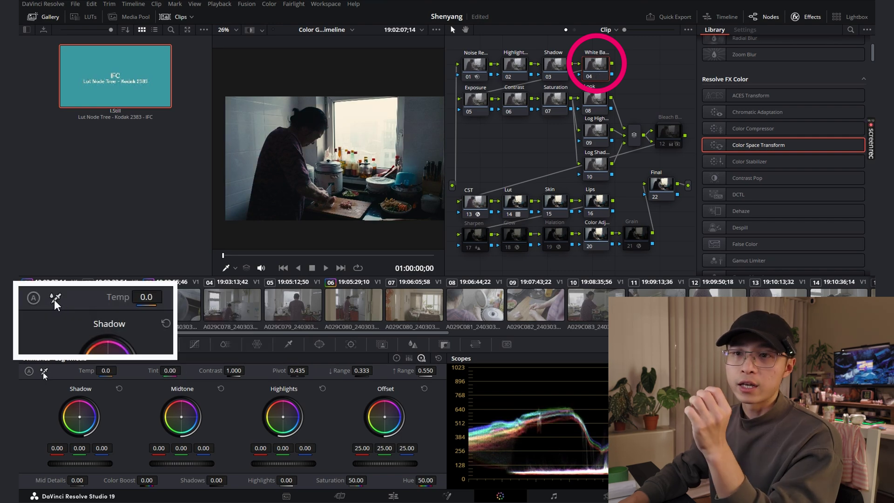
left_click(44, 373)
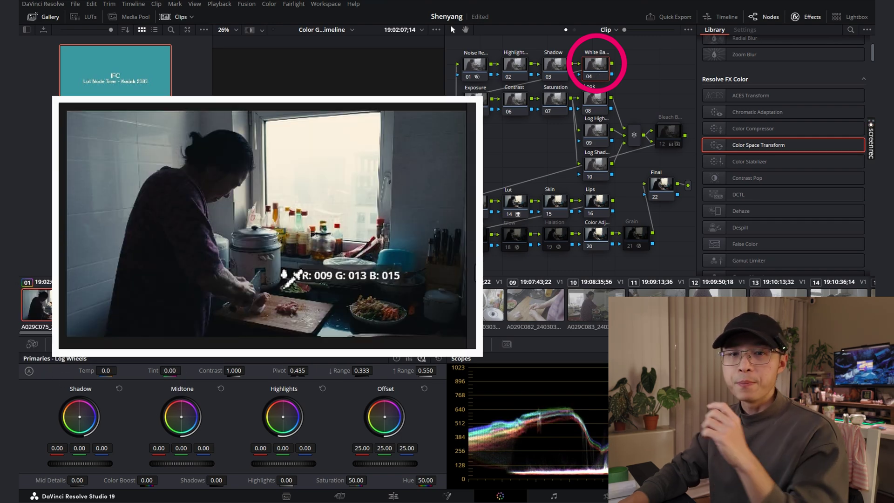
left_click(280, 252)
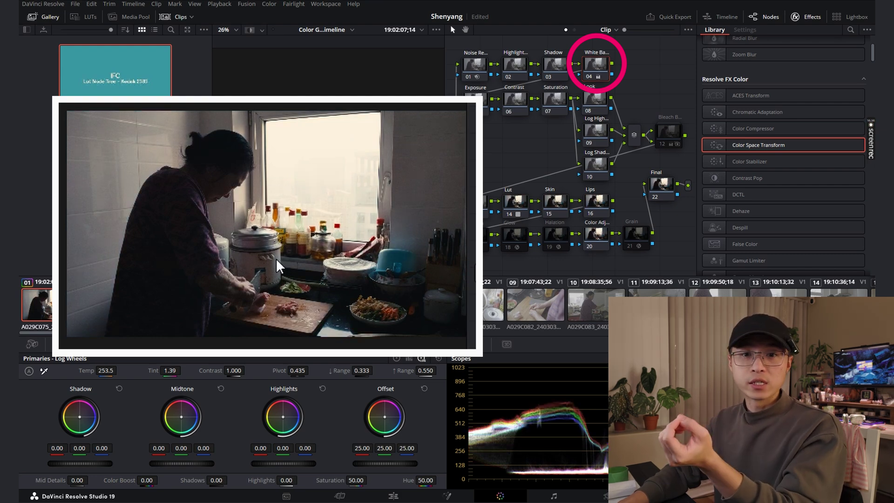
key("ctrl+z")
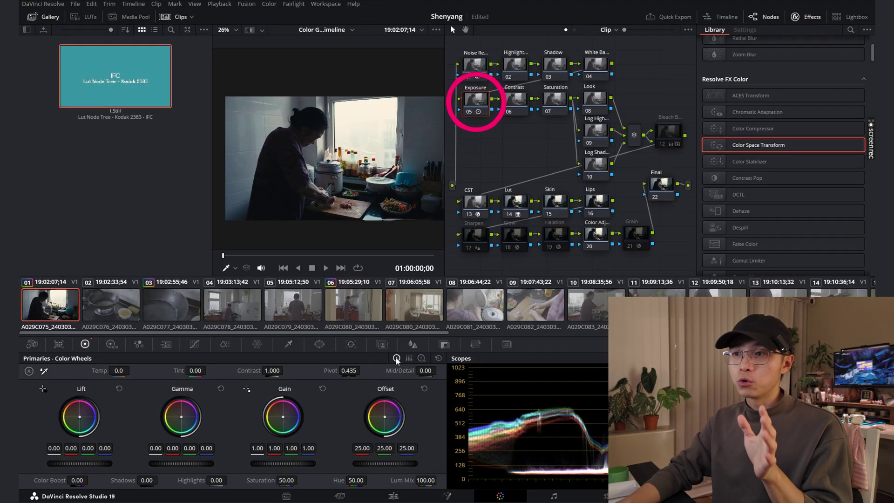
Nudge node 05's Lift, Gamma, Gain and Offset masters; try more contrast on node 06, resetting to 1.000
left_click_drag(120, 462, 115, 462)
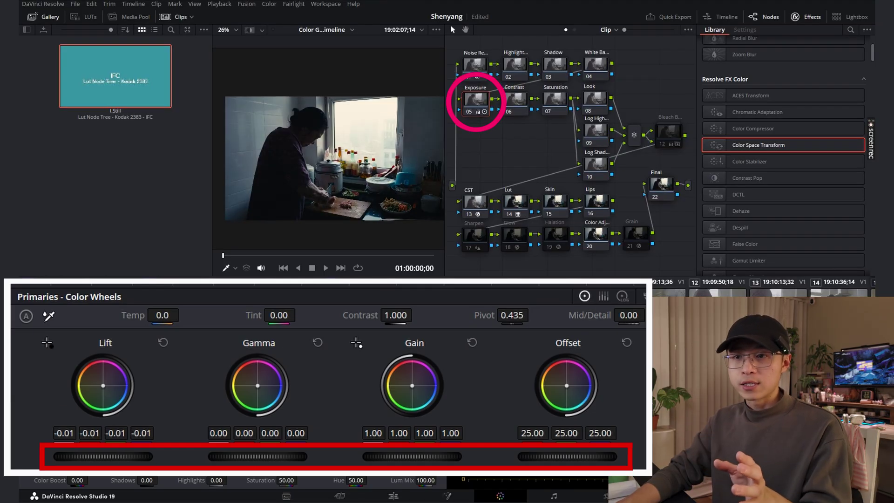
left_click_drag(258, 456, 265, 457)
left_click_drag(412, 457, 400, 456)
left_click_drag(567, 456, 577, 456)
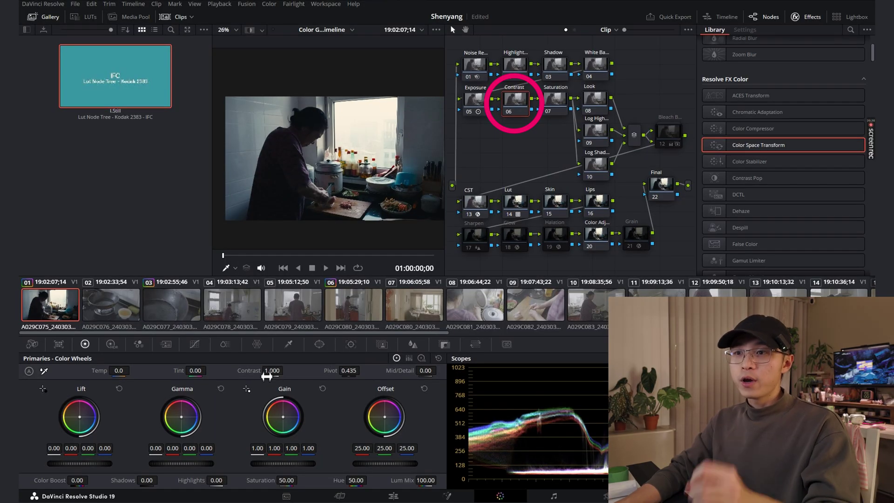
left_click_drag(272, 370, 288, 371)
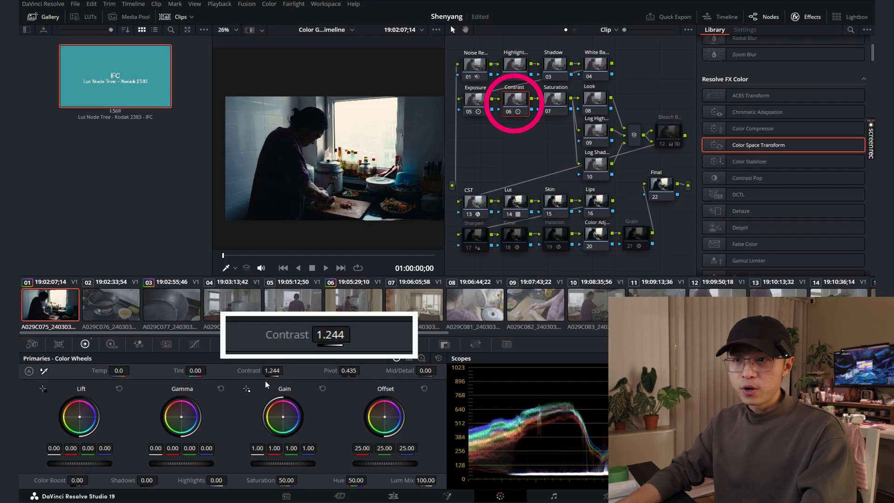
double_click(270, 372)
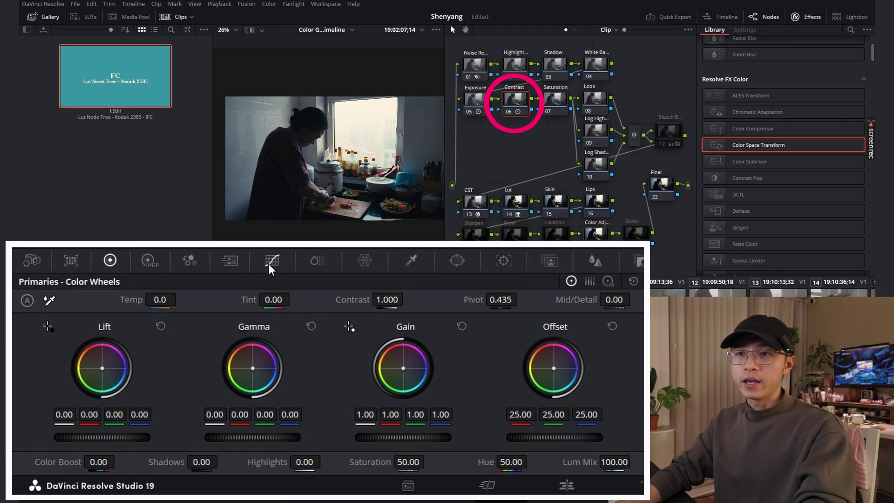
Try an S-shaped custom curve on node 06, then reset it to a straight line
left_click(194, 345)
left_click(448, 282)
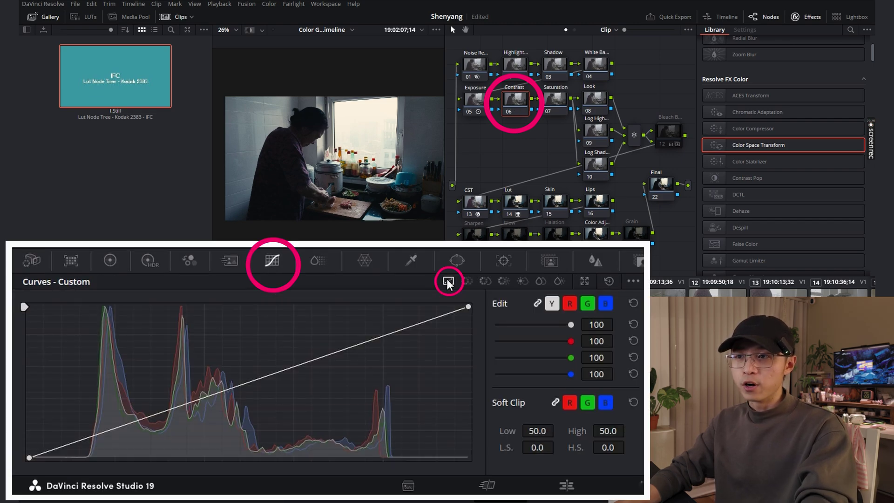
left_click_drag(382, 342, 368, 334)
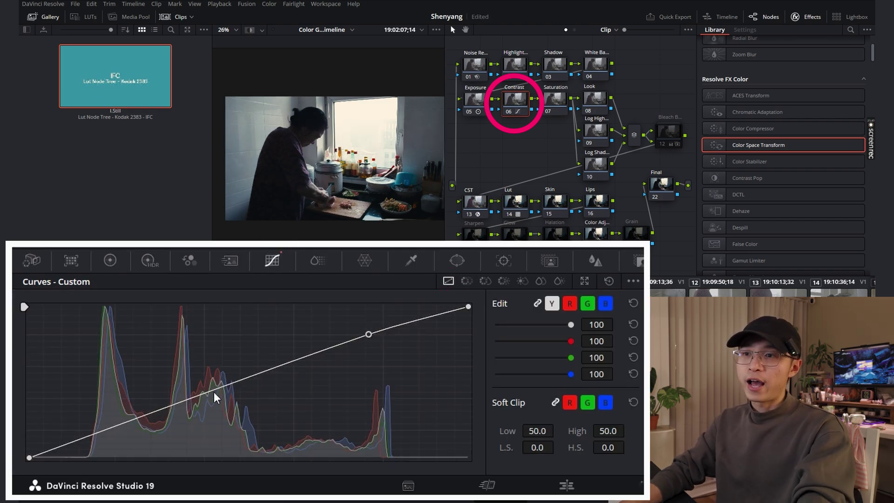
left_click_drag(184, 405, 184, 411)
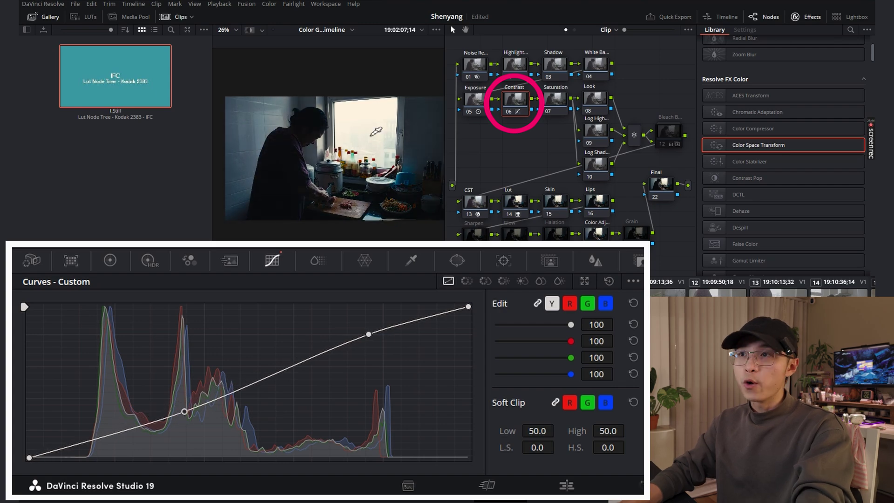
left_click(608, 281)
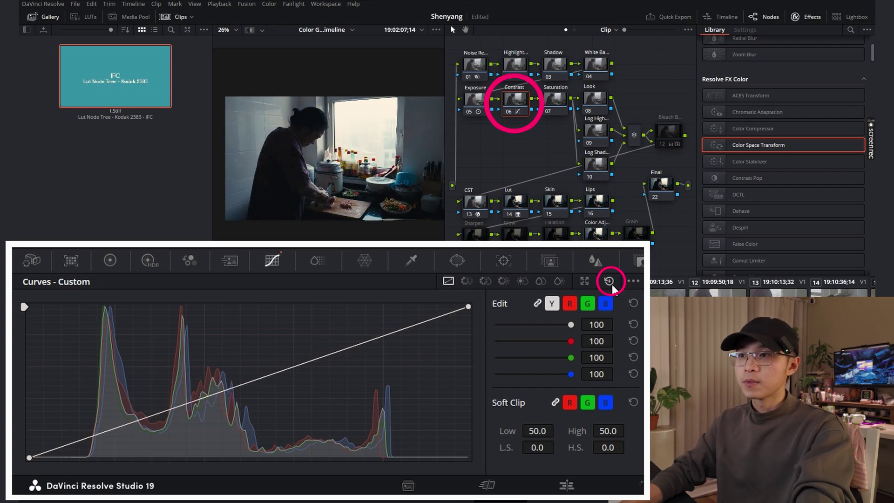
With Editable Splines on, lift the curve's black point and lower a middle point for deeper shadows
left_click(633, 281)
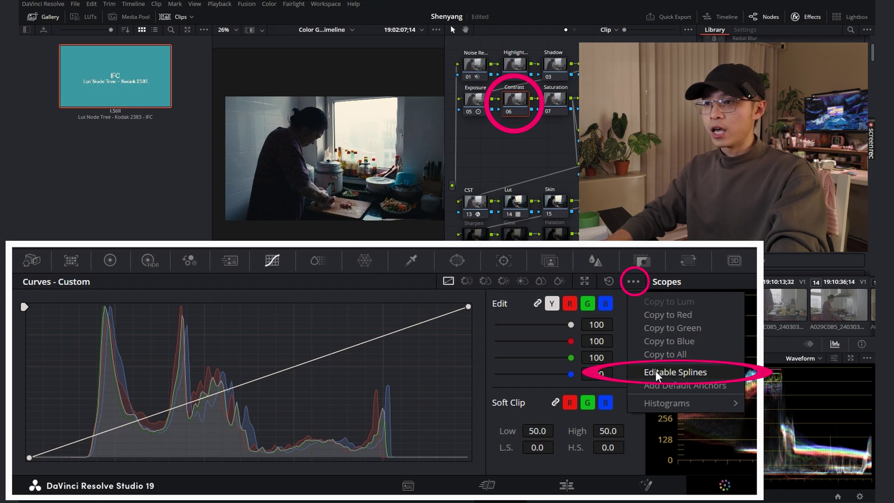
left_click(656, 371)
left_click_drag(468, 307, 387, 315)
left_click(175, 406)
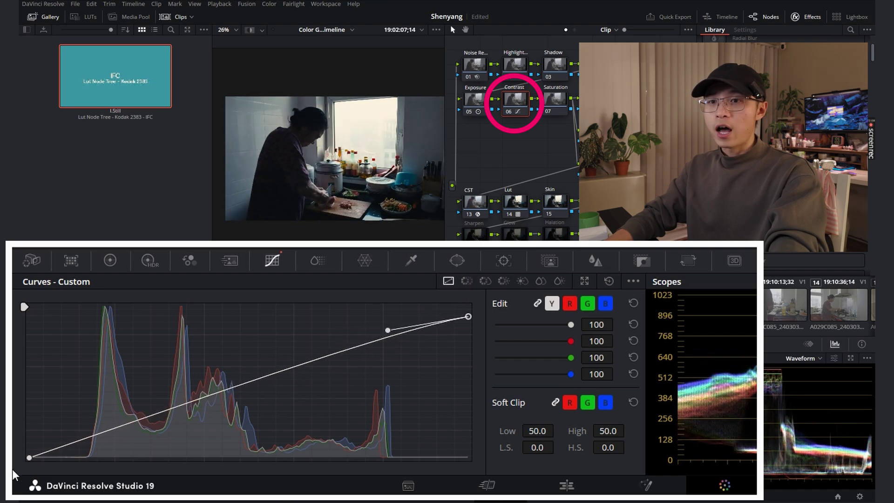
left_click_drag(29, 459, 23, 449)
left_click_drag(175, 397, 85, 445)
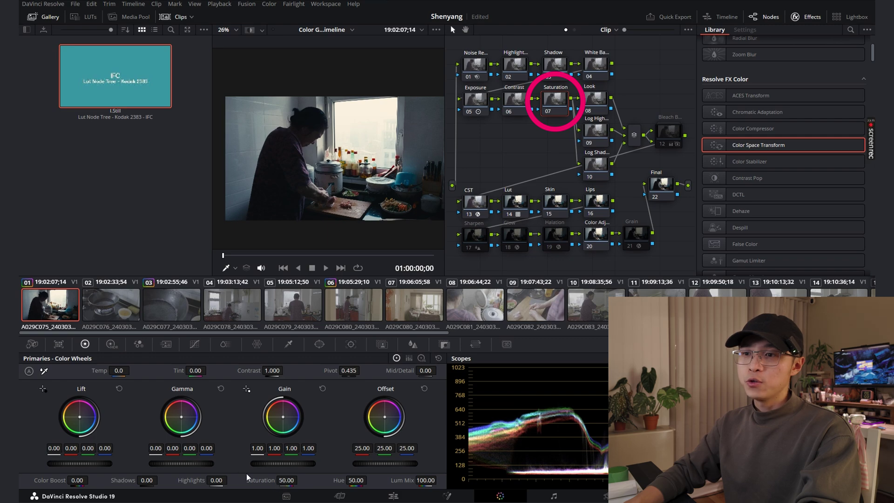
Raise Saturation, then shift the Look, Log High and Log Shadow nodes left
mouse_move(288, 480)
left_mouse_down()
mouse_move(301, 480)
mouse_move(288, 480)
left_mouse_up()
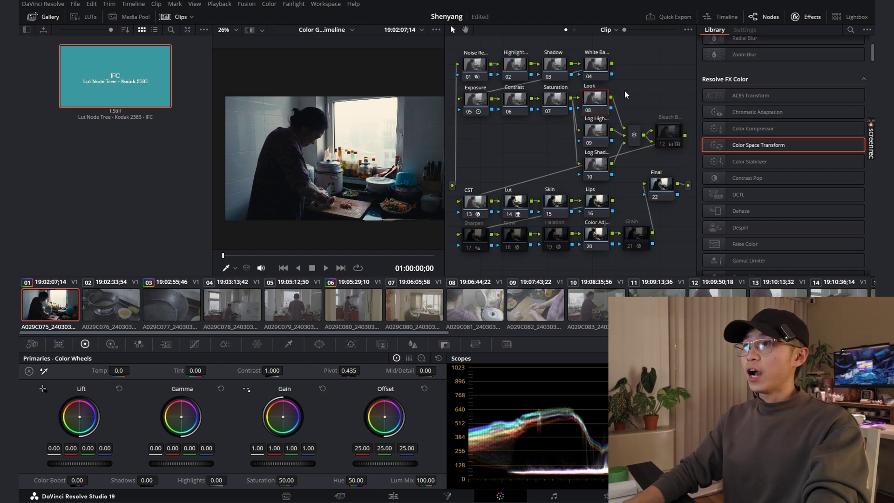
left_click_drag(632, 87, 597, 181)
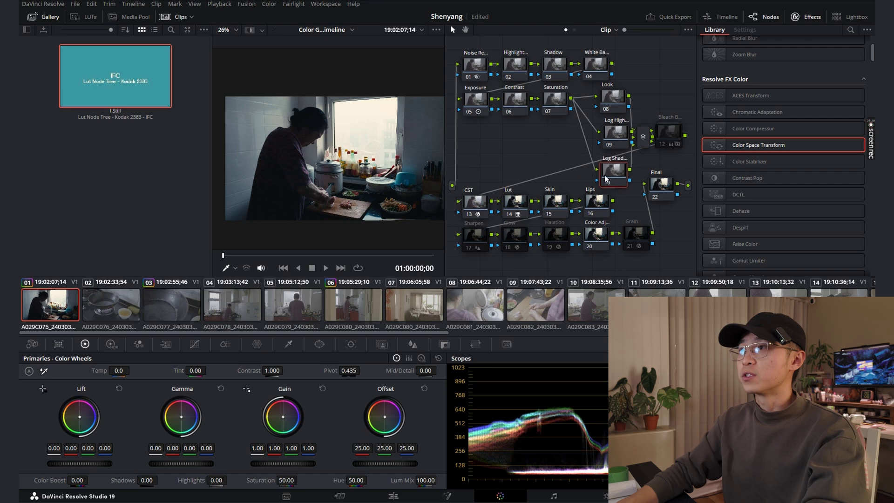
mouse_move(615, 134)
left_mouse_down()
mouse_move(611, 109)
mouse_move(607, 134)
left_mouse_up()
Fine-tune the positions of the Look and two log nodes in the node graph
left_click_drag(607, 177, 602, 179)
left_click_drag(607, 144, 605, 142)
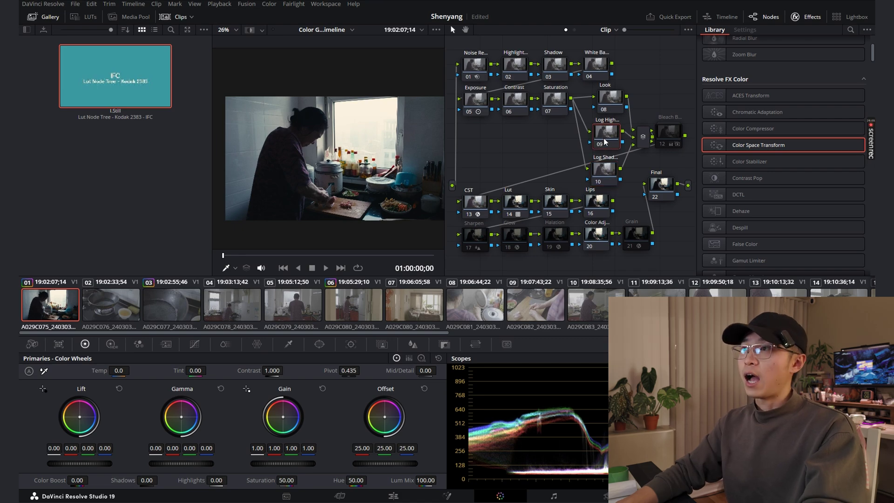
left_click_drag(615, 97, 614, 97)
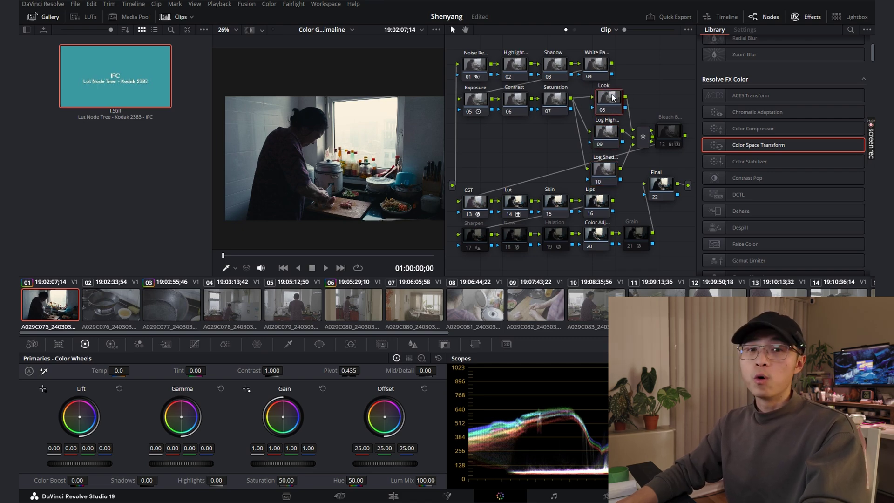
left_click_drag(613, 97, 610, 96)
On the Log Shadow node, push the Shadow log wheel toward blue
left_click(599, 171)
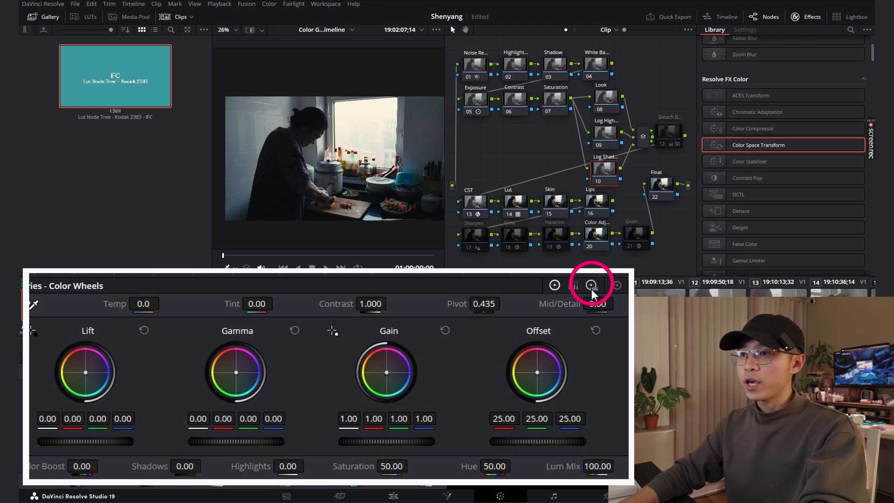
left_click(592, 291)
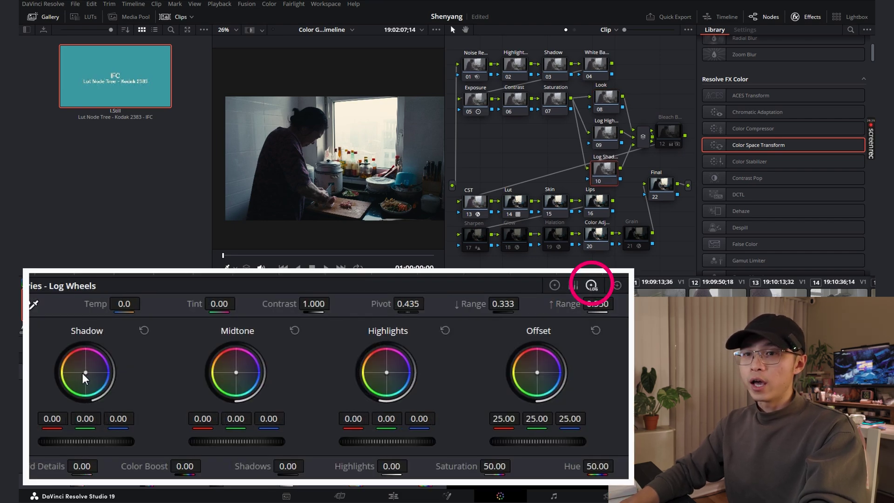
left_click_drag(82, 373, 85, 371)
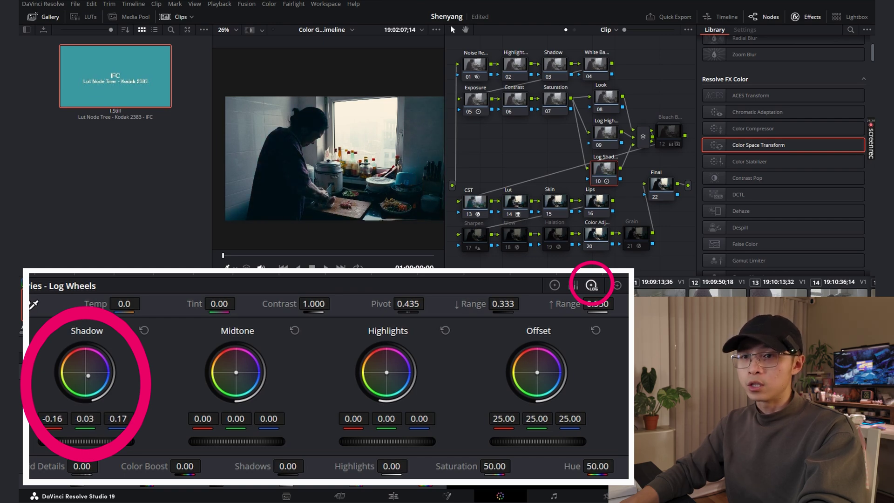
left_click_drag(88, 375, 90, 376)
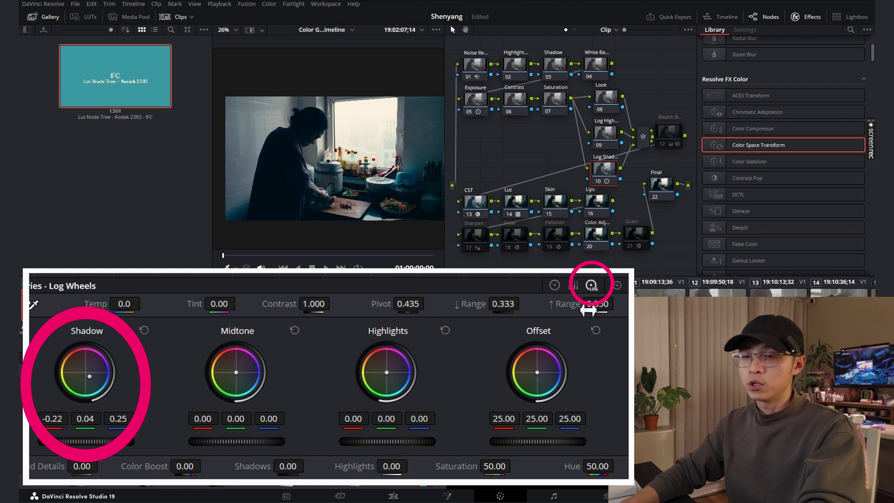
Warm the Log High node's highlights and tint the image teal with Offset 21.04/25.86/27.83
left_click(605, 131)
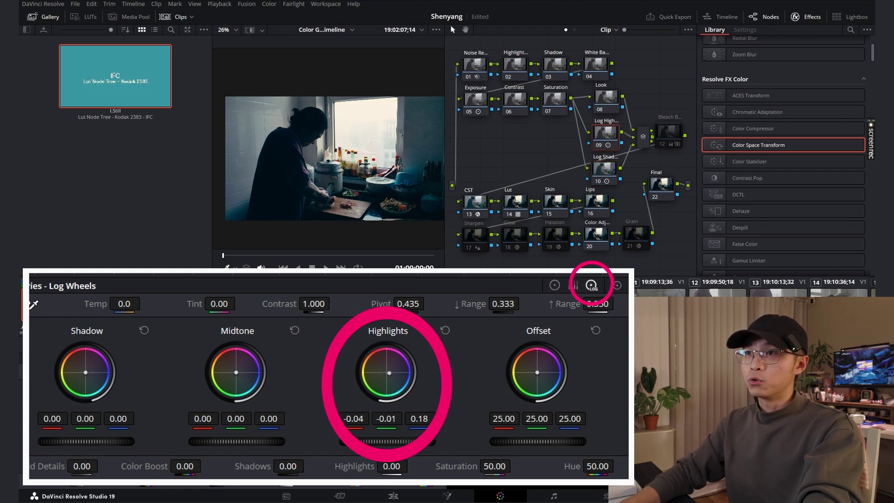
left_click_drag(389, 373, 379, 372)
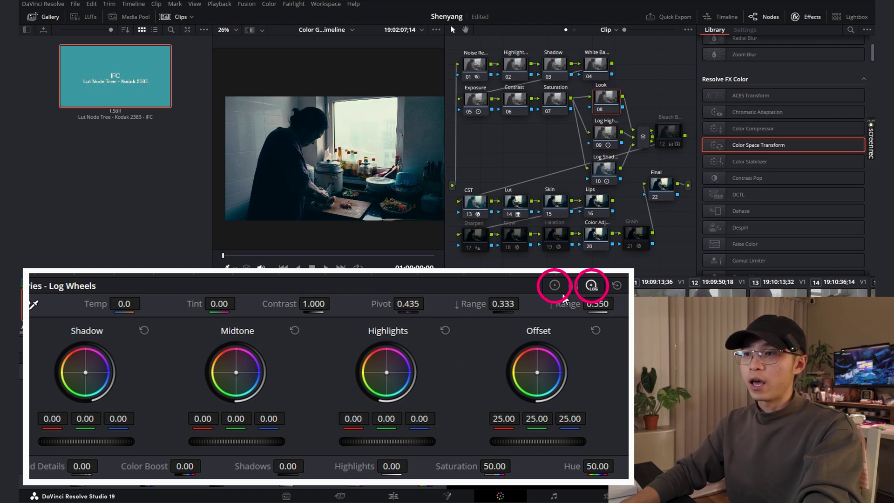
left_click(555, 286)
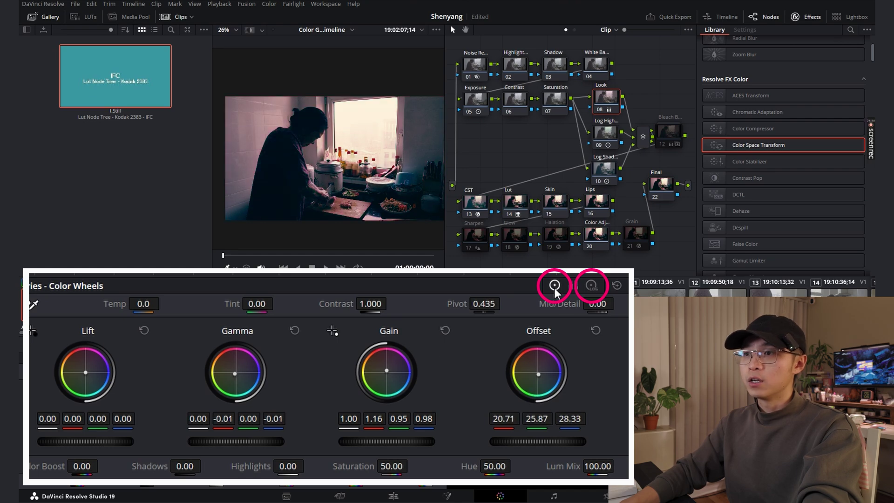
left_click(591, 286)
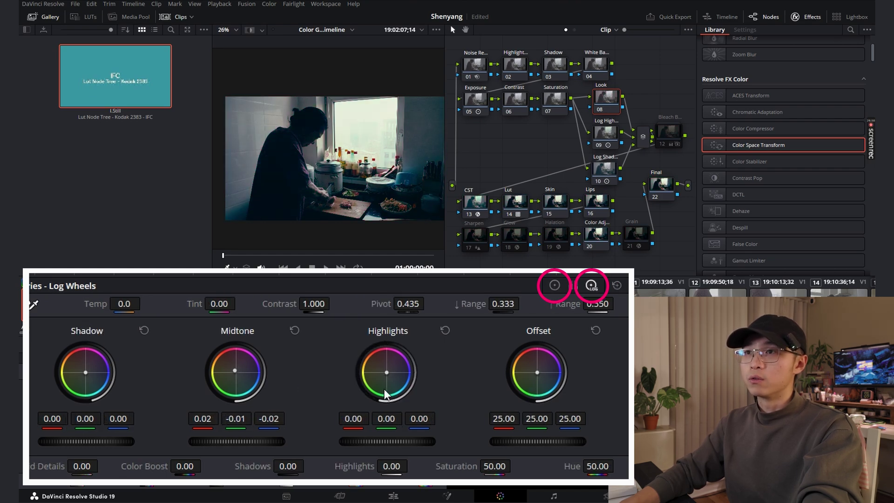
left_click_drag(384, 391, 386, 392)
key("ctrl+z")
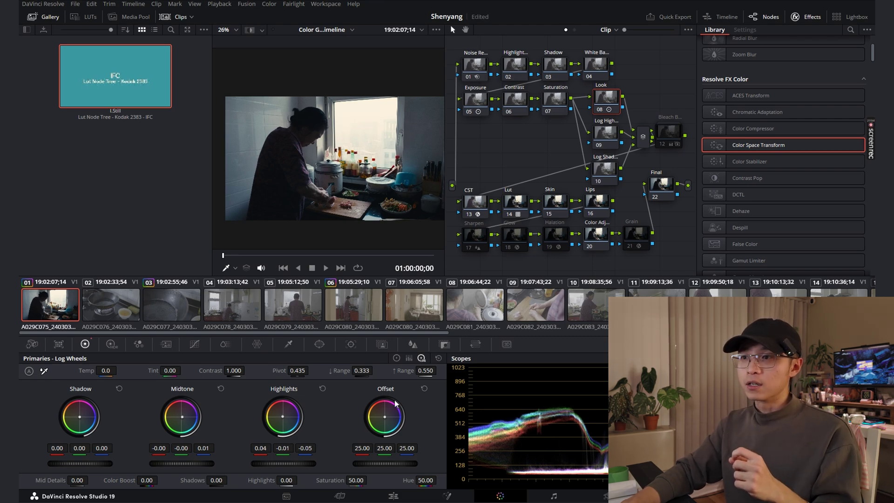
left_click_drag(394, 401, 394, 403)
right_click(609, 99)
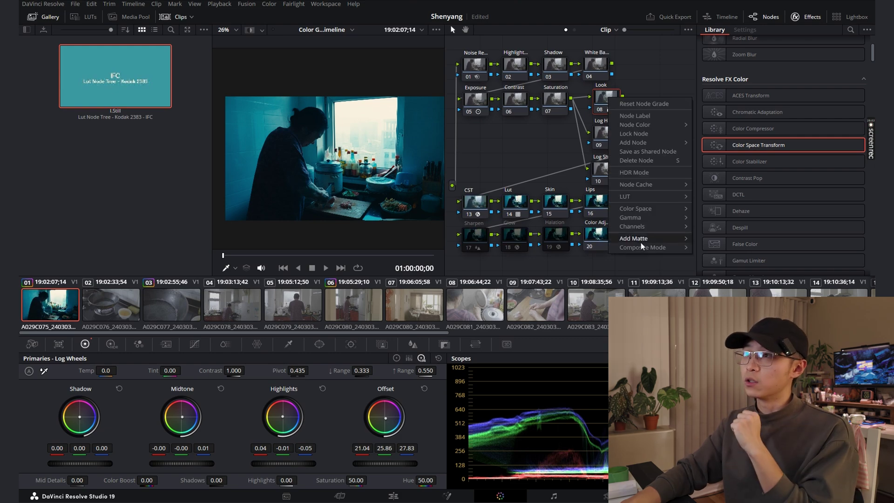
mouse_move(643, 247)
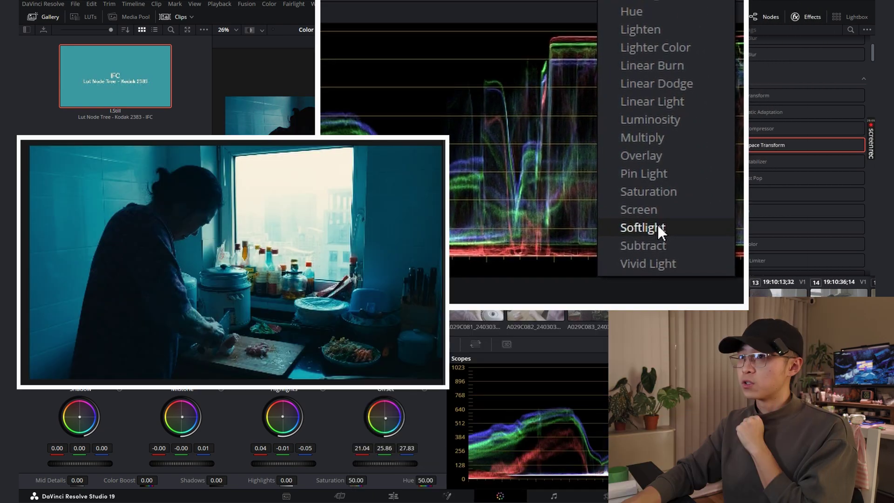
left_click(657, 224)
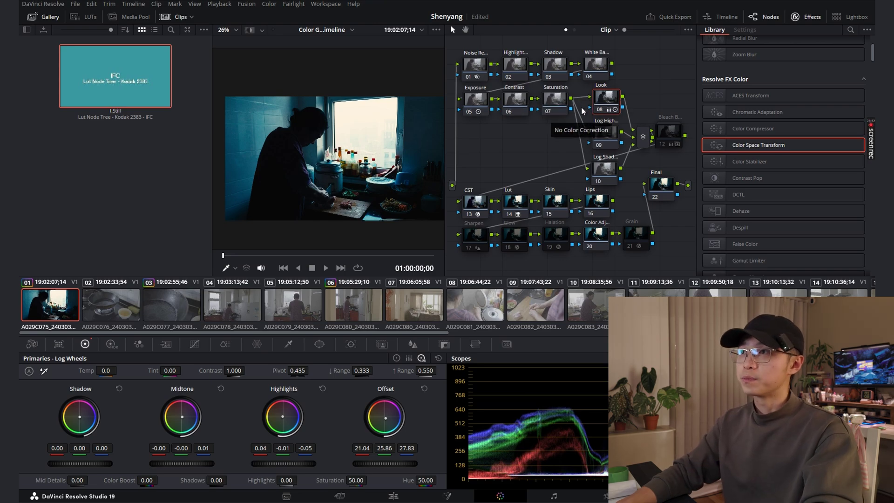
right_click(606, 99)
left_click(631, 102)
left_click(665, 133)
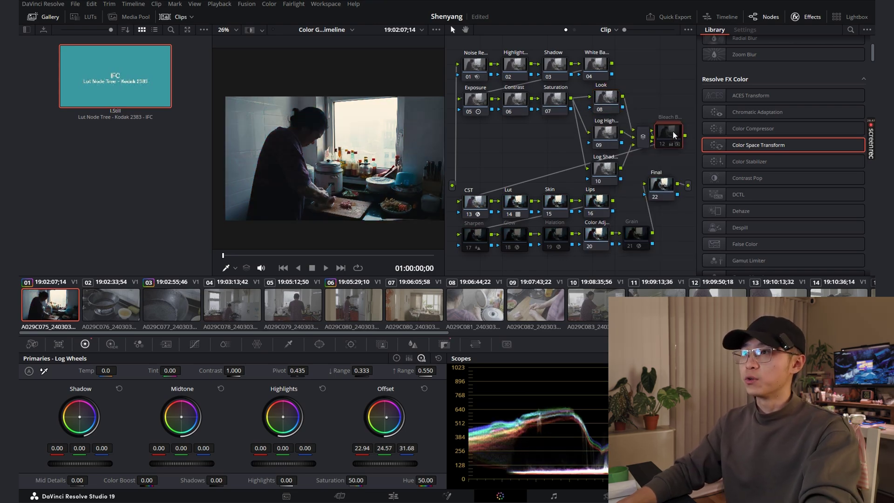
left_click(605, 170)
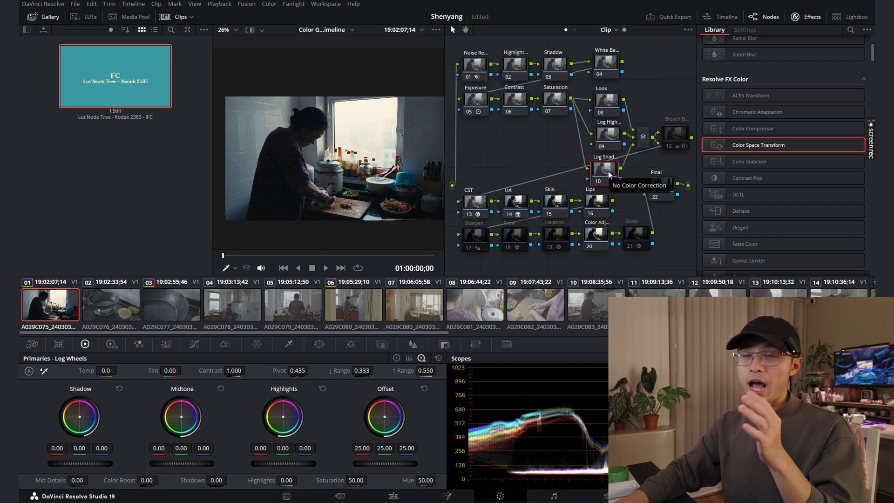
left_click_drag(477, 214, 481, 267)
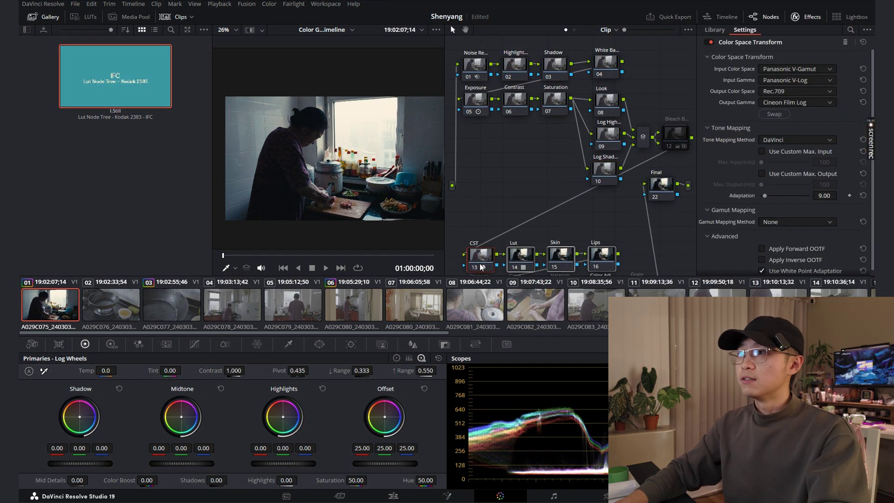
left_click(610, 172)
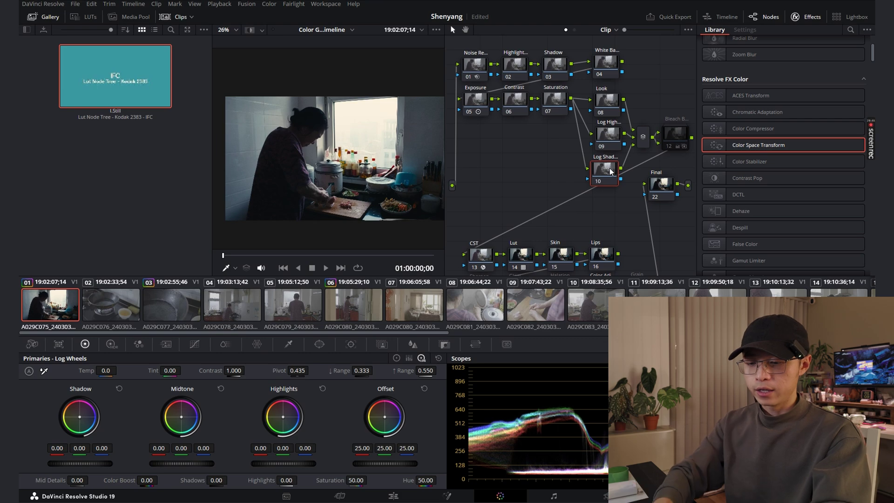
key("alt+p")
left_click_drag(607, 212, 607, 222)
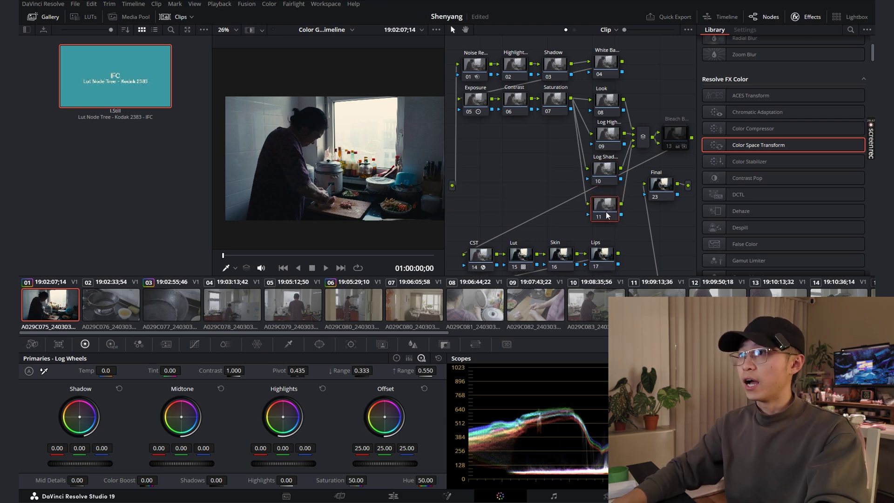
key("Delete")
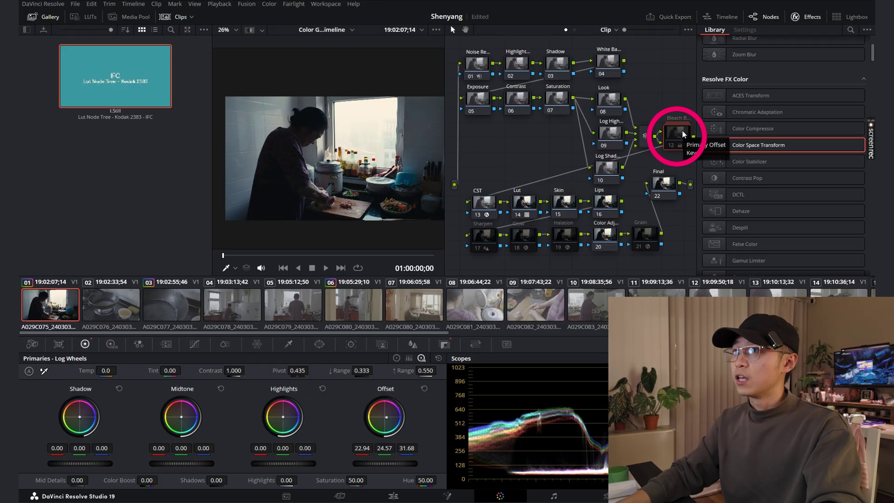
Disable node 12 (Bleach Bypass) with Ctrl+D to bypass its look
key("ctrl+d")
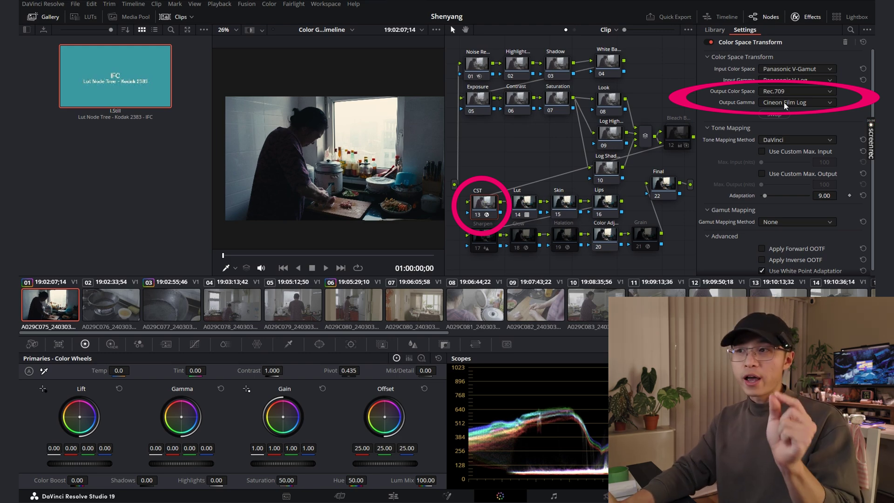
Keep the output gamma at Cineon Film Log and select the Lut node
left_click(784, 102)
left_click(784, 102)
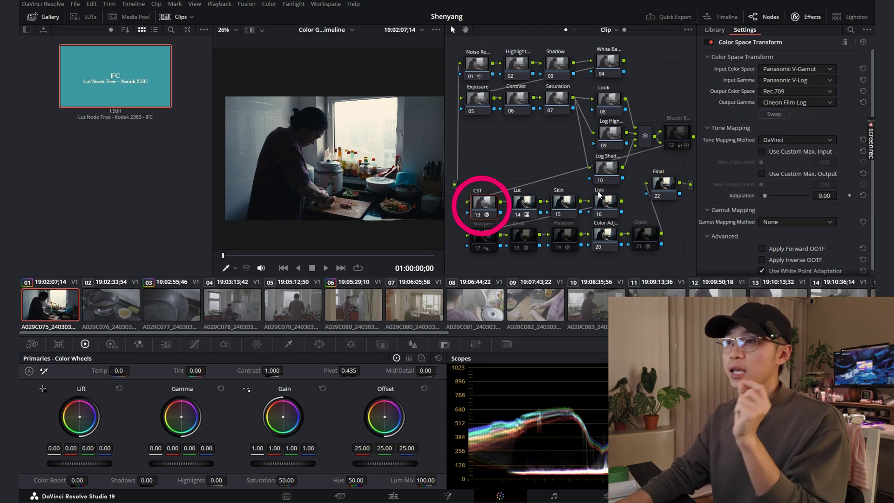
left_click(531, 209)
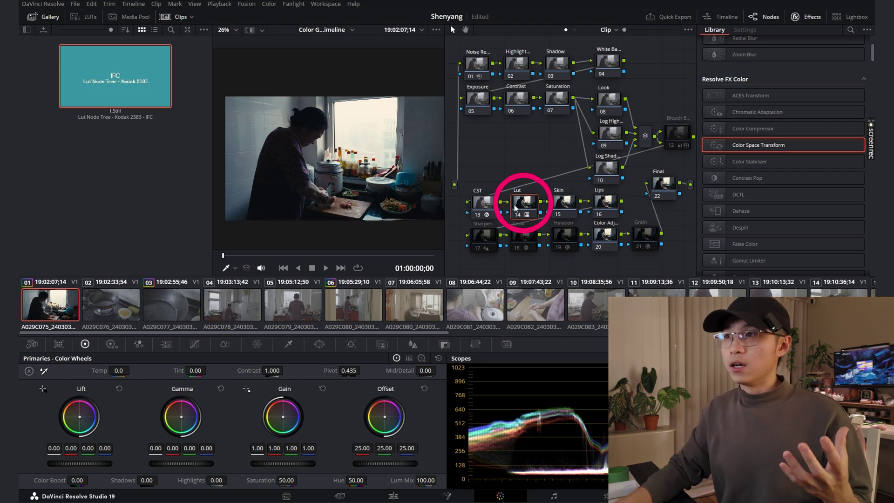
Undo a stray Color Space Transform, browse the Film Looks LUTs, and cut Lut key output gain to 0.601
left_click_drag(515, 208, 516, 208)
key("ctrl+z")
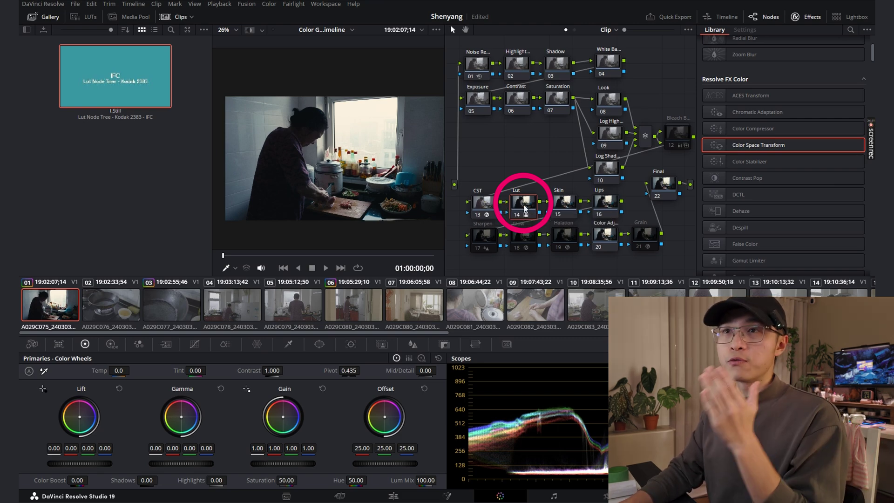
left_click(91, 17)
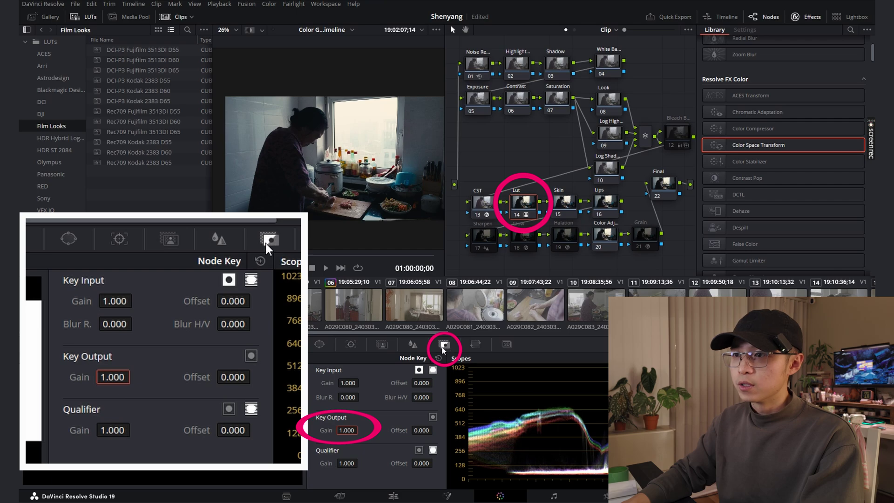
mouse_move(349, 429)
left_mouse_down()
mouse_move(312, 428)
mouse_move(348, 430)
left_mouse_up()
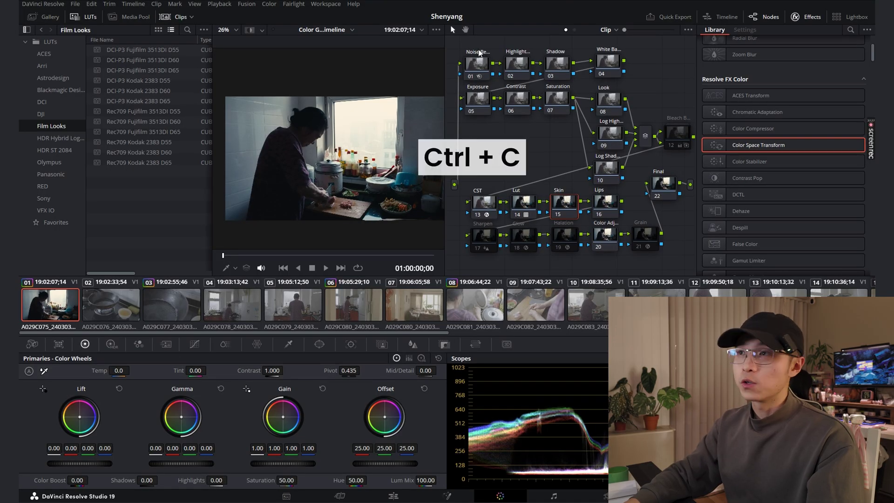
Paste the full node tree onto clip 08 and lower the Exposure node's offset to darken it
left_click_drag(486, 54, 674, 261)
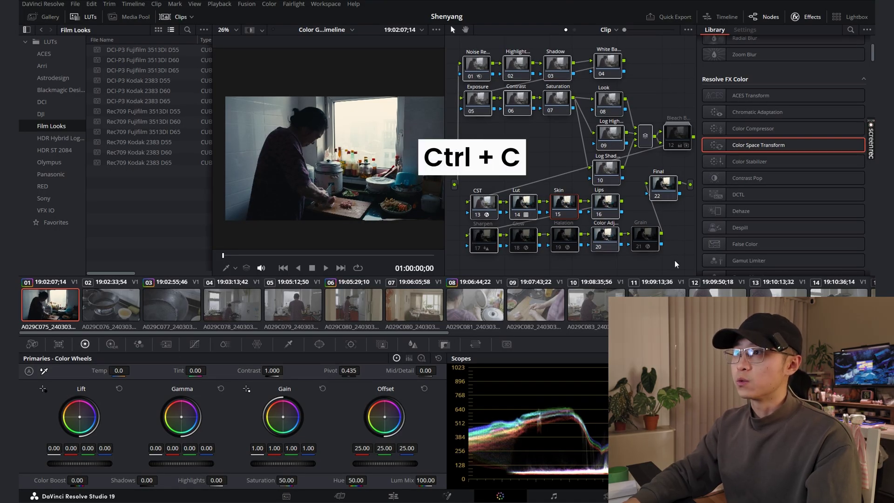
left_click(473, 313)
key("ctrl+v")
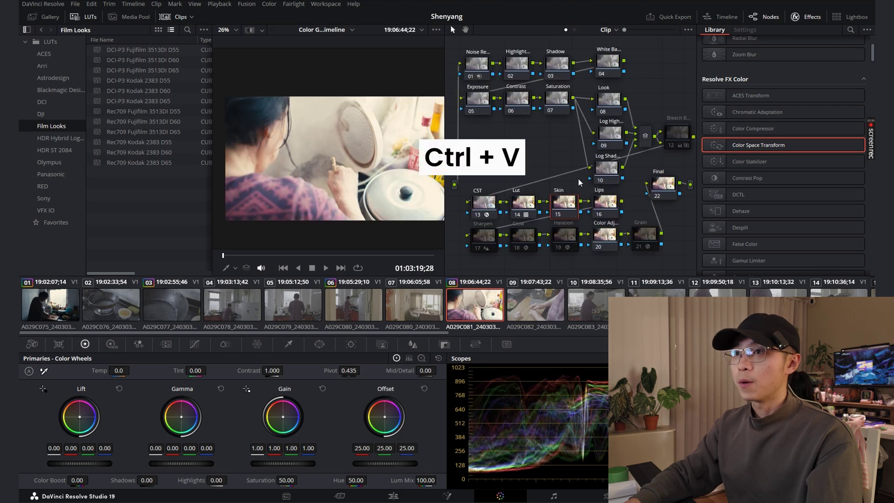
left_click(478, 98)
left_click_drag(384, 463, 326, 464)
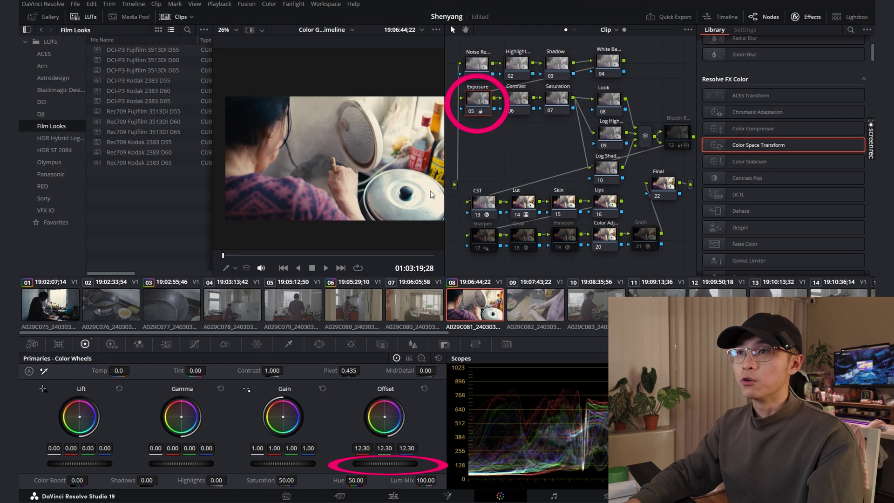
Eyedrop the woman's skin in the Skin node's HSL qualifier and preview the keyed area
left_click(576, 204)
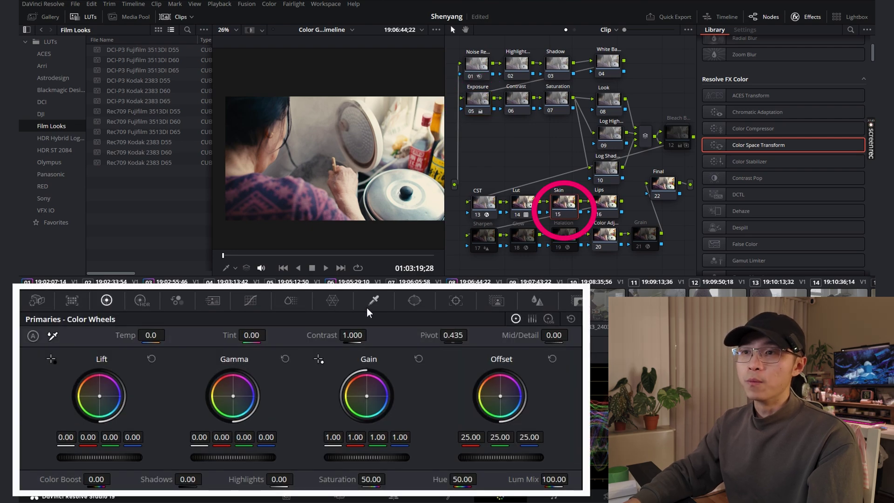
left_click(373, 301)
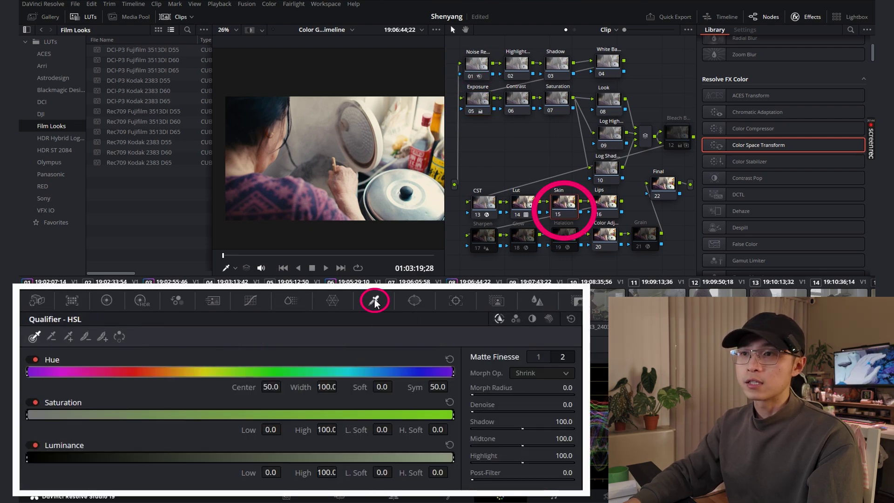
left_click(358, 192)
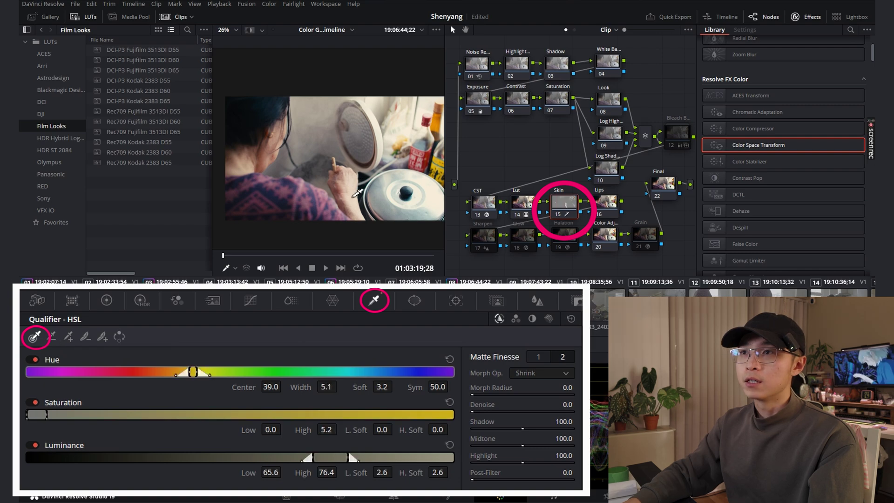
left_click_drag(357, 192, 355, 201)
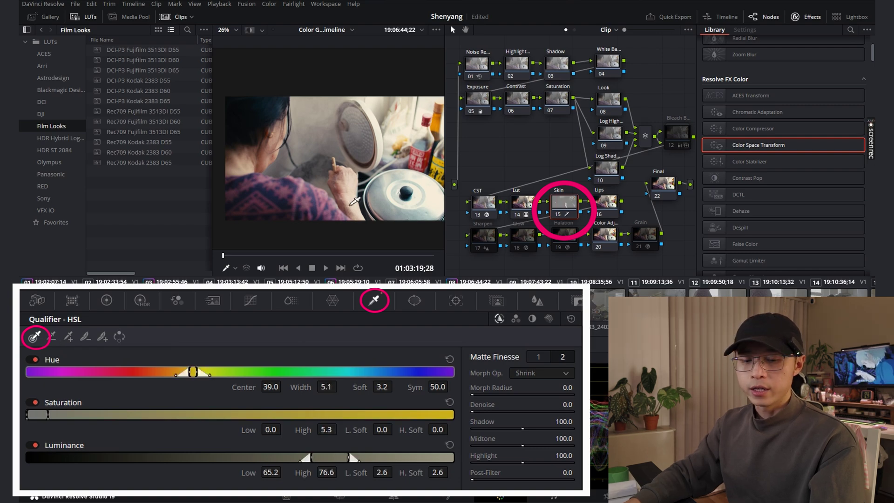
key("shift+h")
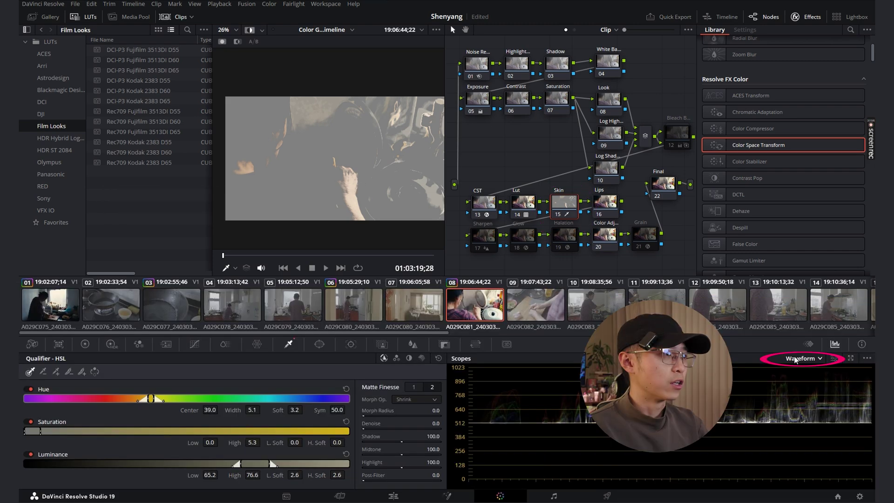
Show the vectorscope with its skin tone indicator, bring up the primary wheels, and turn off the key preview
left_click(799, 359)
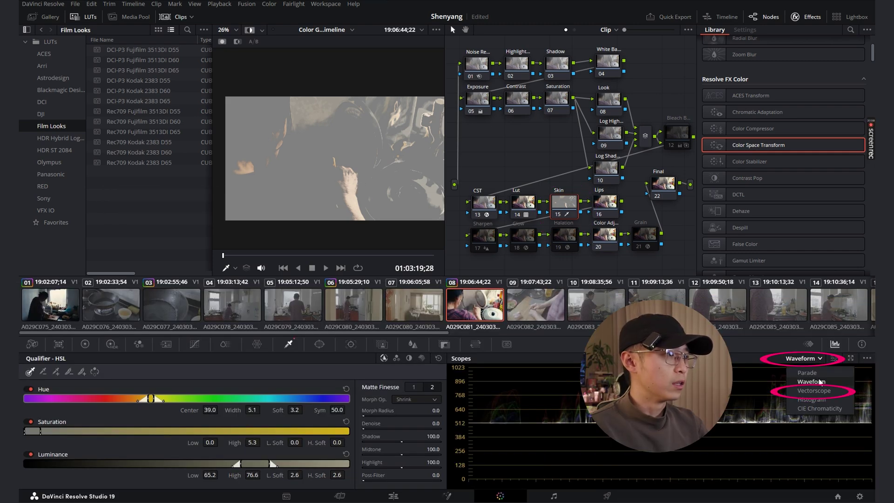
left_click(814, 392)
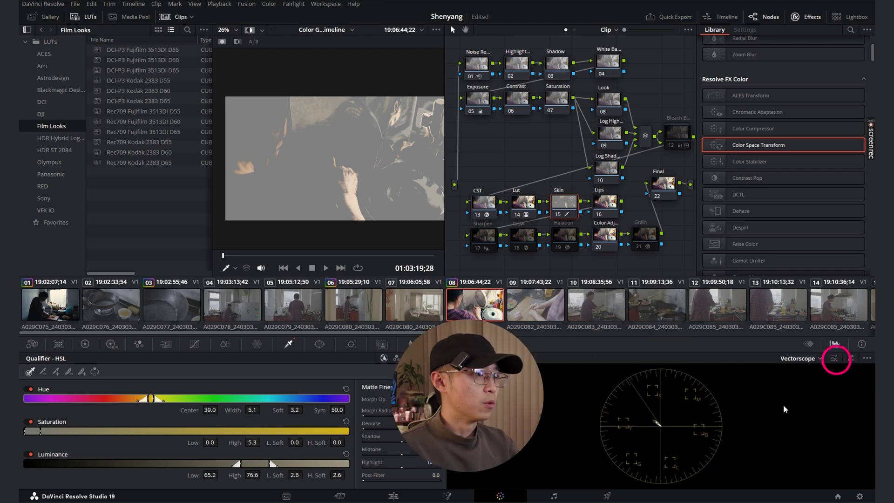
left_click(835, 358)
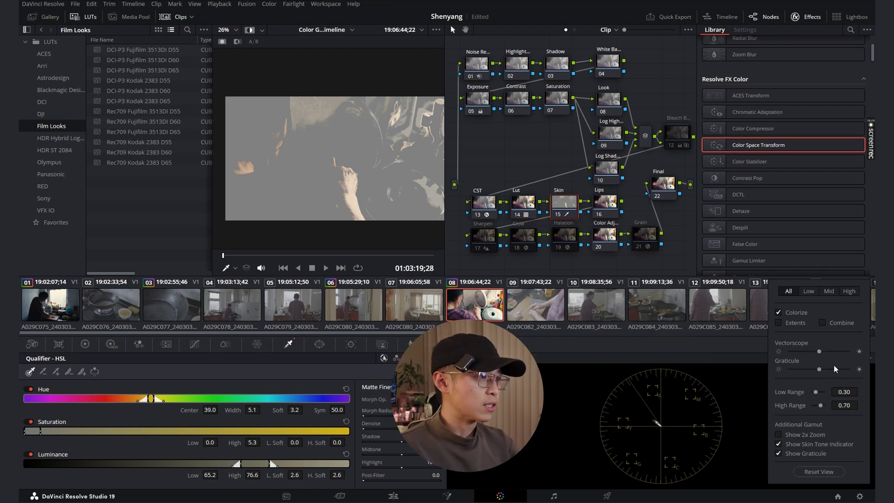
left_click(779, 444)
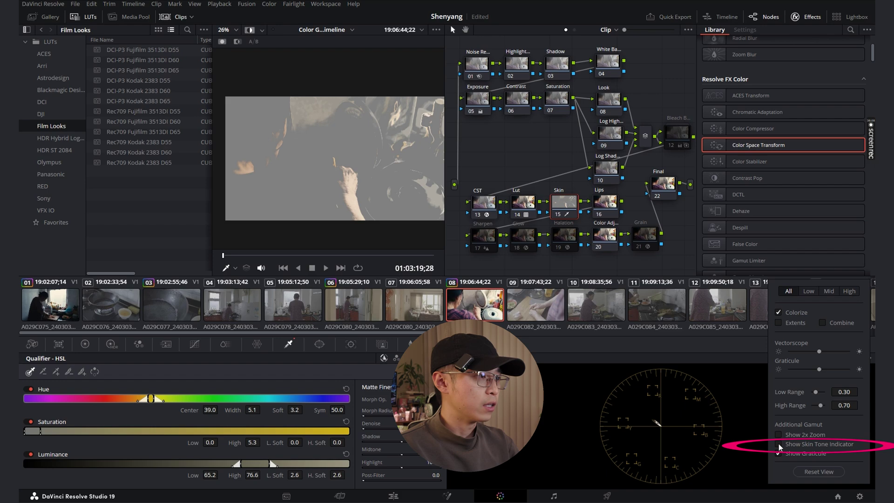
left_click(778, 443)
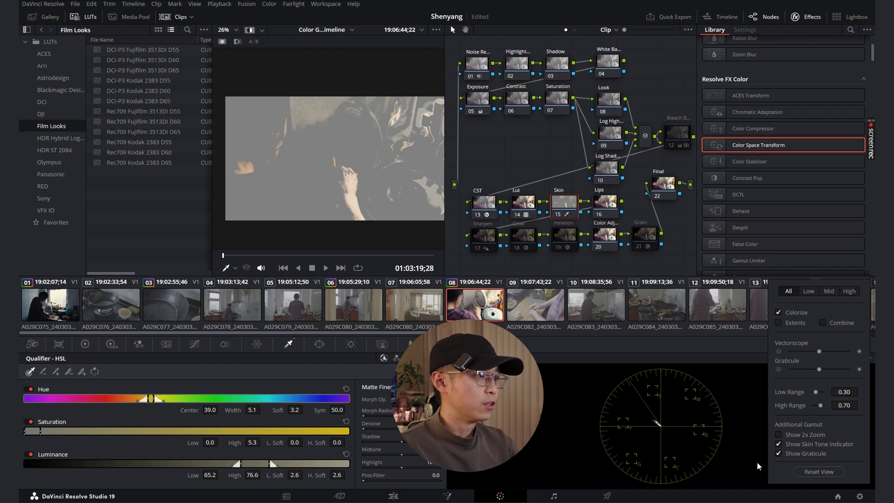
left_click(678, 421)
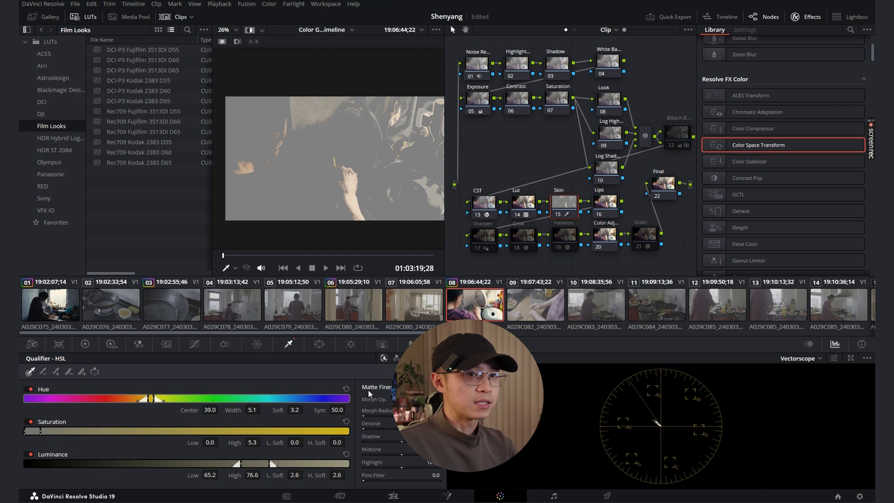
left_click(85, 343)
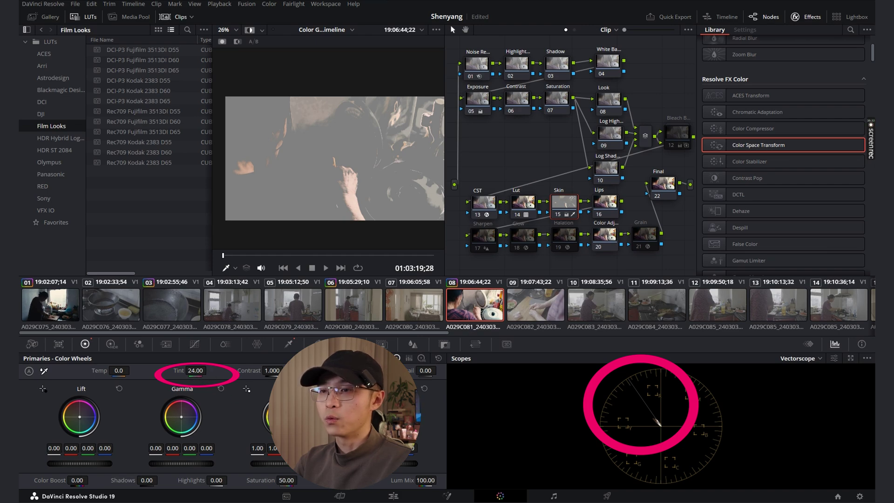
key("shift+h")
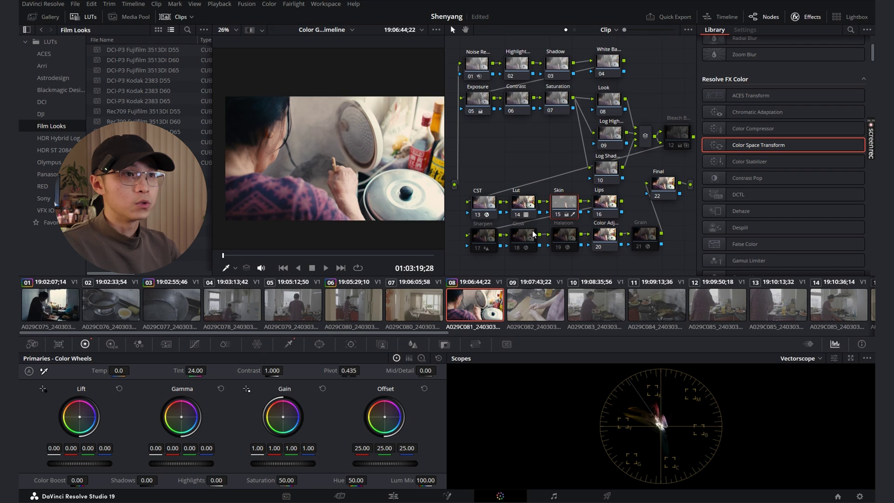
Bypass the Skin node to compare, show its HSL qualifier, and preview the isolated skin matte
key("ctrl+d")
key("ctrl+d")
key("ctrl+d")
key("ctrl+d")
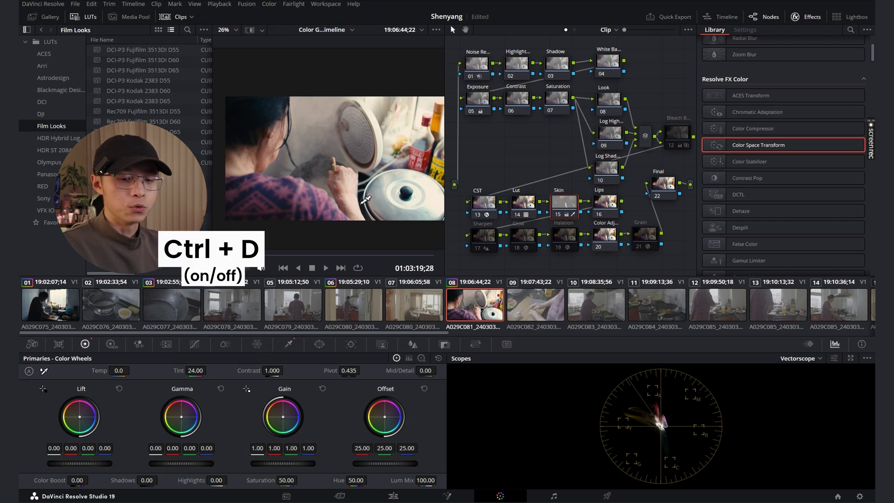
left_click(288, 344)
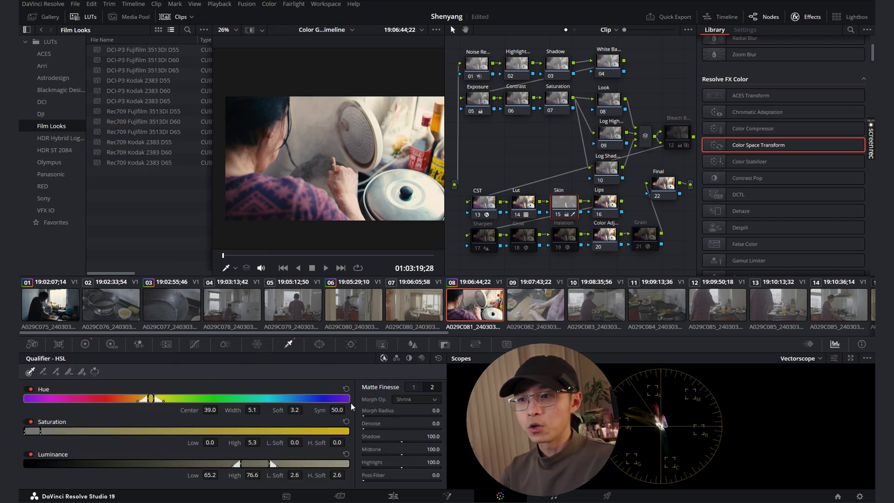
key("ctrl+d")
scroll(372, 447, "up", 5)
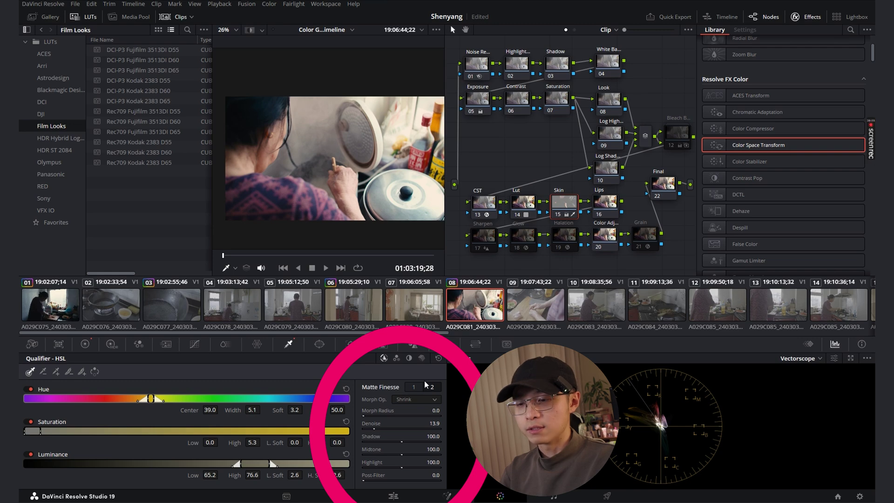
key("shift+h")
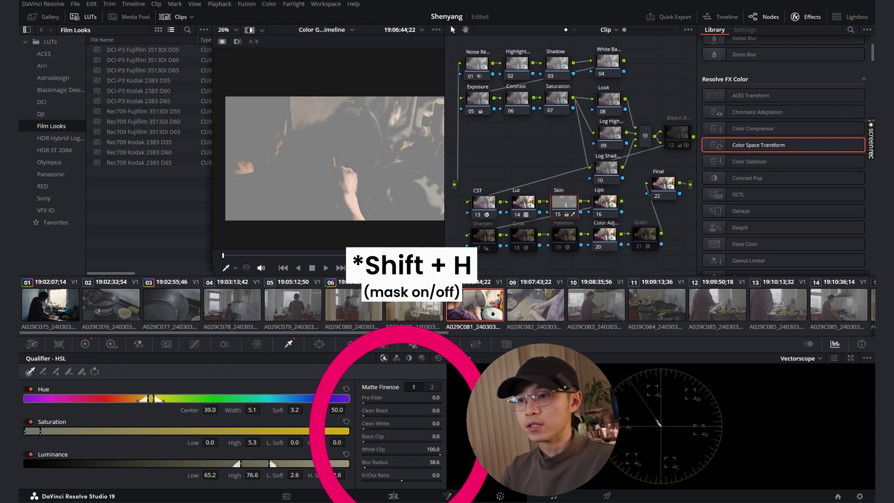
key("shift+h")
key("shift+h")
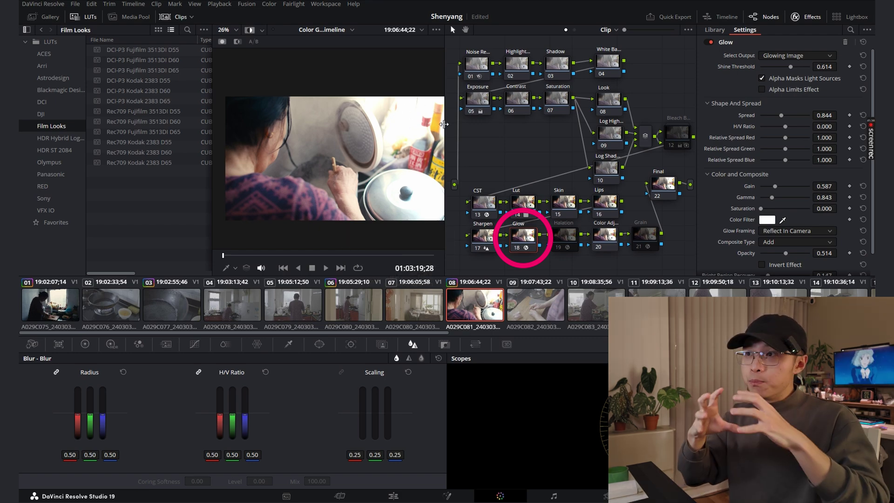
Set the Glow node's Shine Threshold to 0.899 and toggle the glow off and on to compare
mouse_move(788, 77)
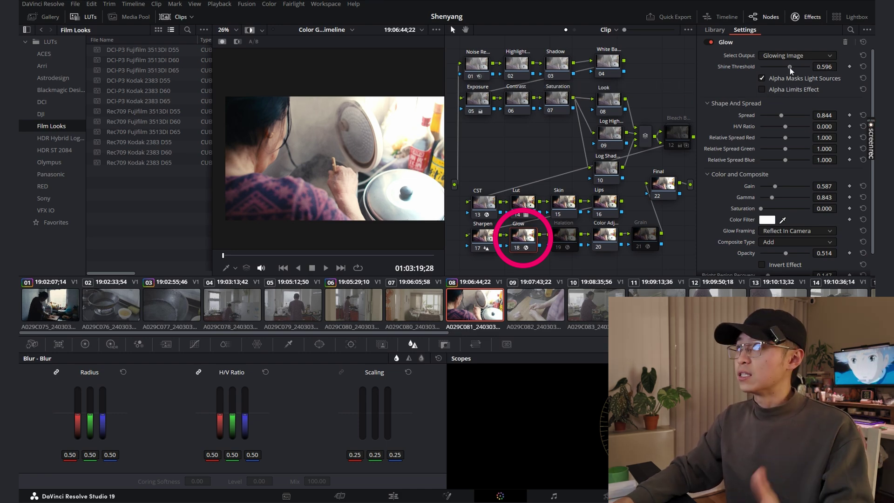
left_click_drag(789, 68, 803, 68)
key("ctrl+d")
key("ctrl+d")
key("ctrl+d")
key("ctrl+d")
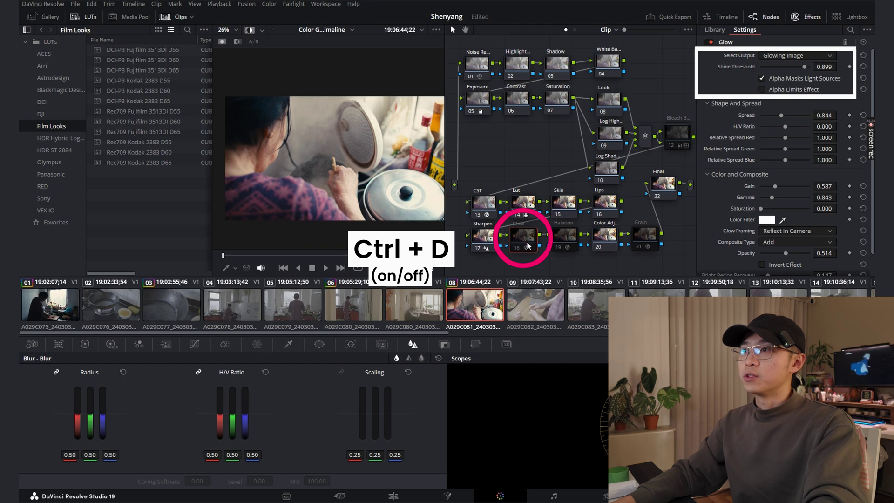
key("ctrl+d")
key("ctrl+d")
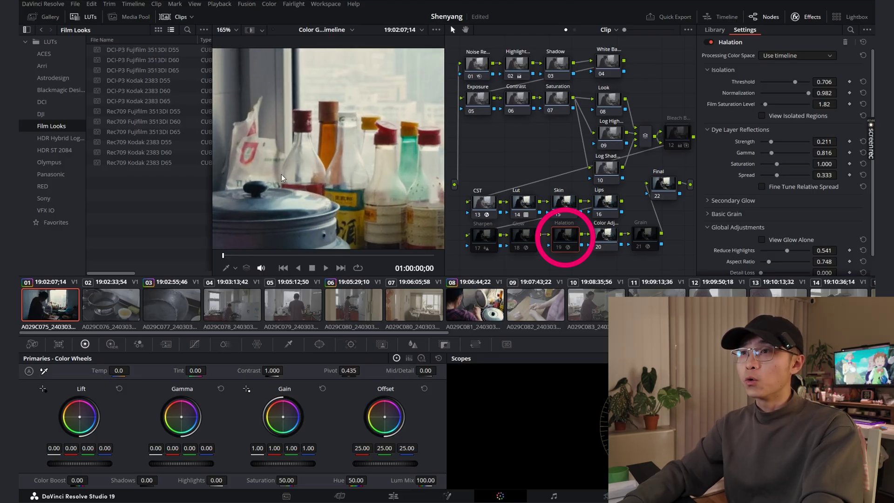
Zoom the viewer onto the bottles, toggle the Halation node to check it, and select node 20
scroll(281, 174, "up", 3)
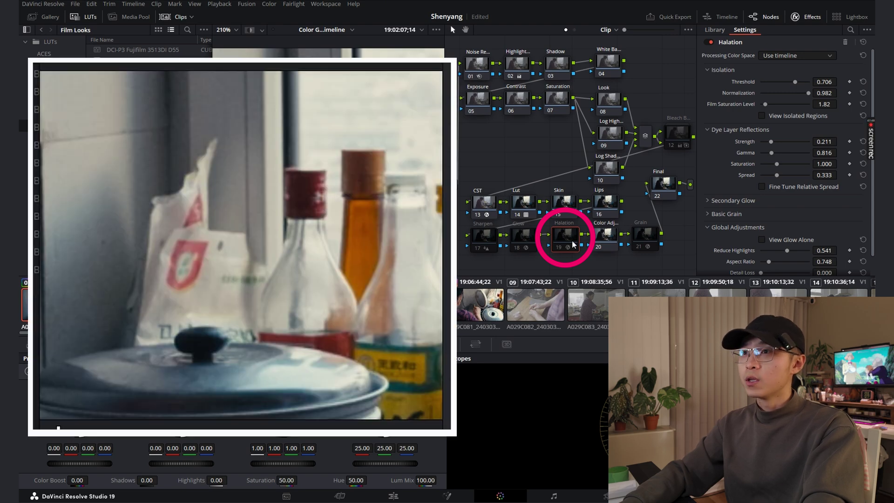
key("ctrl+d")
scroll(225, 336, "up", 2)
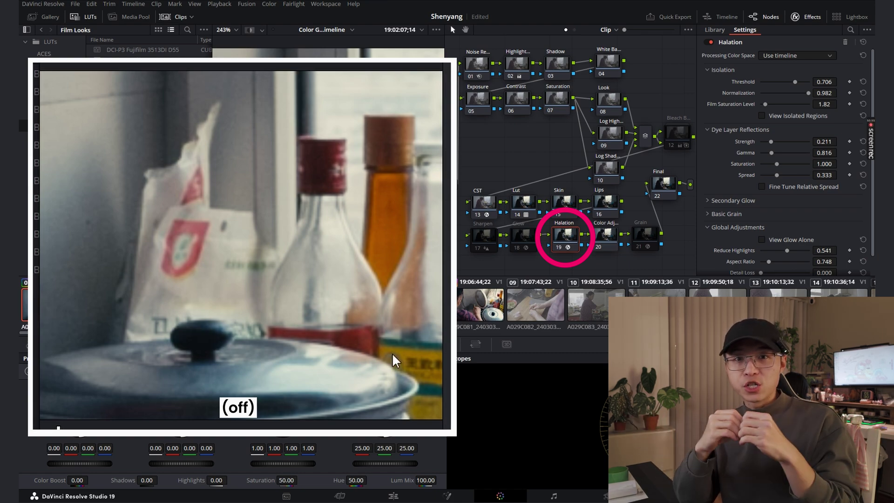
left_click(607, 240)
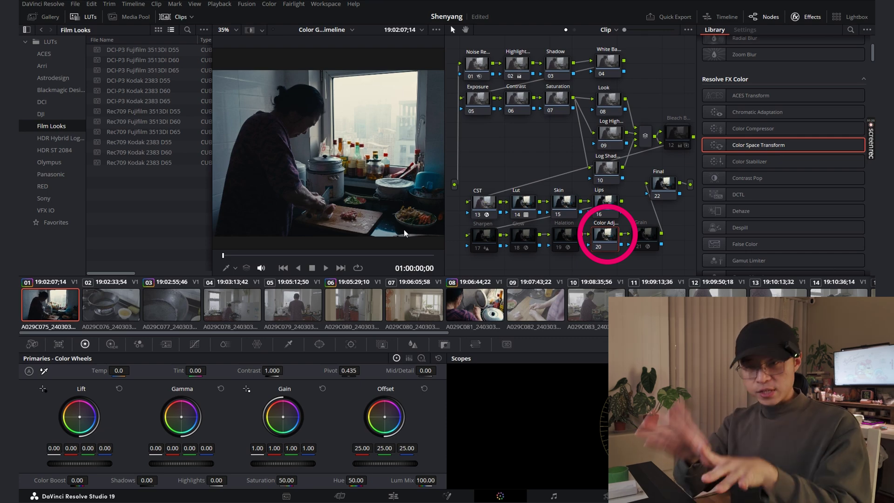
On node 20's Hue vs Sat curve, pull cyan-blue saturation down to 0.50 between two anchor points
left_click(193, 346)
left_click(329, 359)
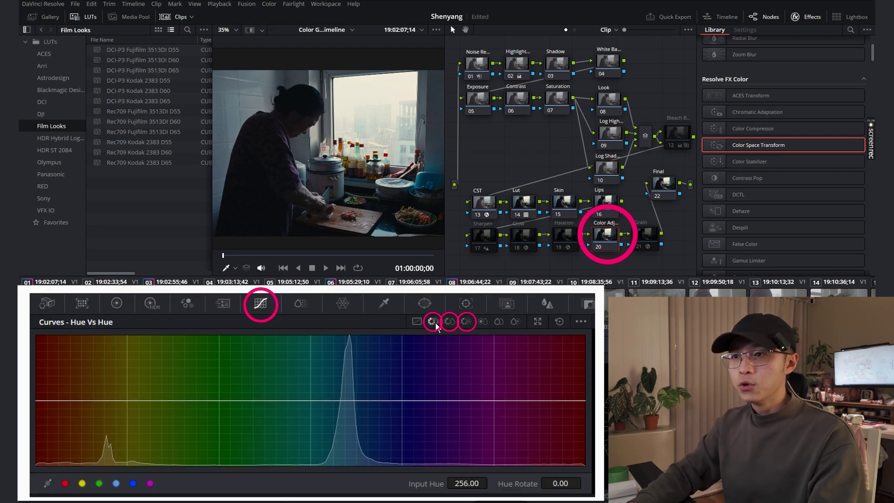
left_click(449, 321)
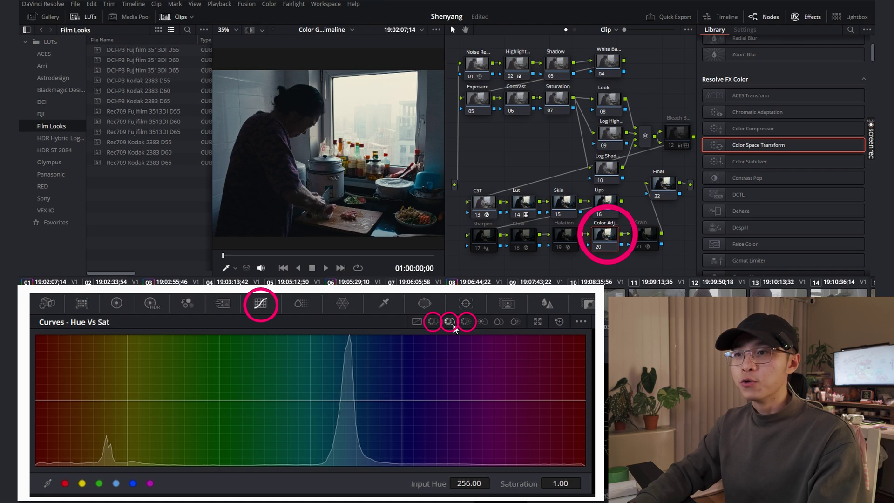
left_click(465, 321)
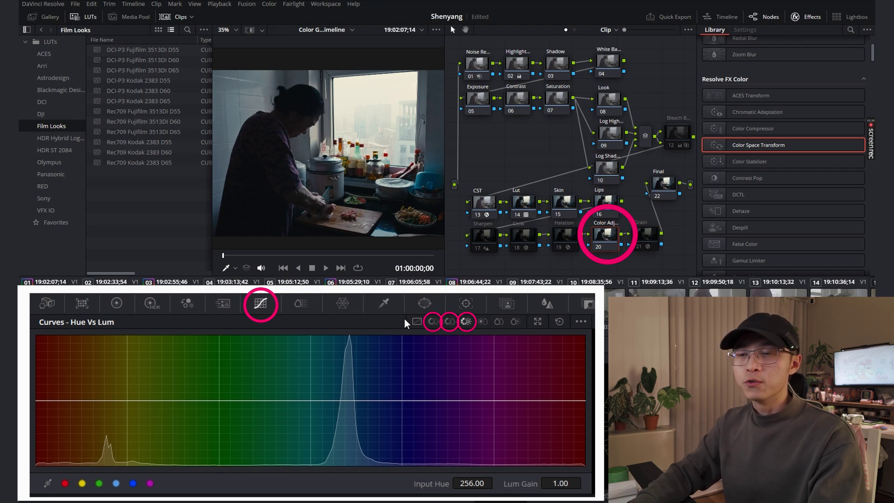
left_click(449, 321)
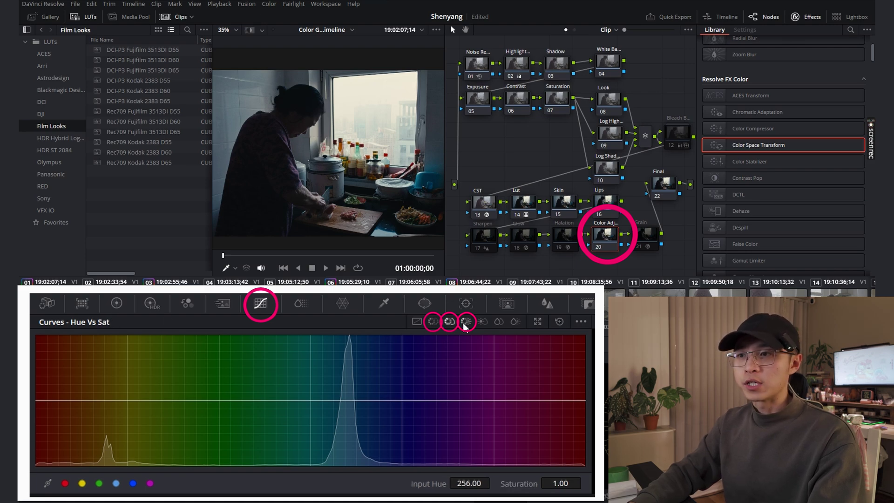
left_click(466, 321)
left_click(449, 322)
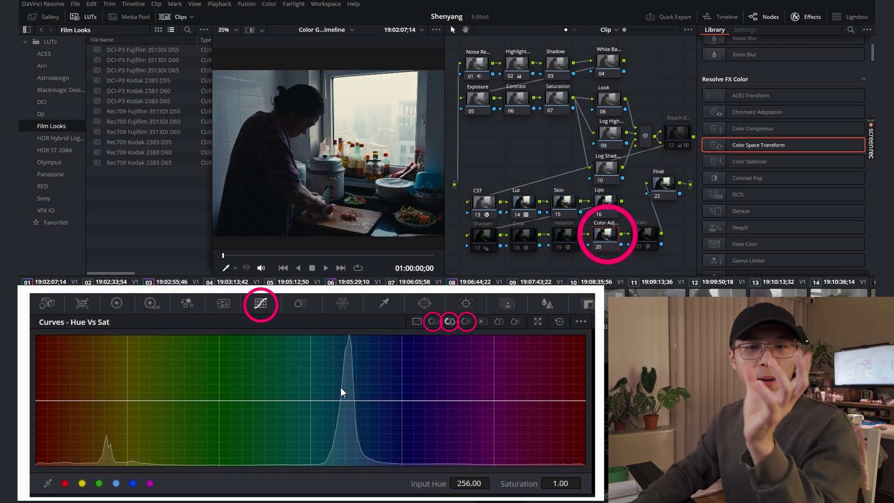
left_click(301, 400)
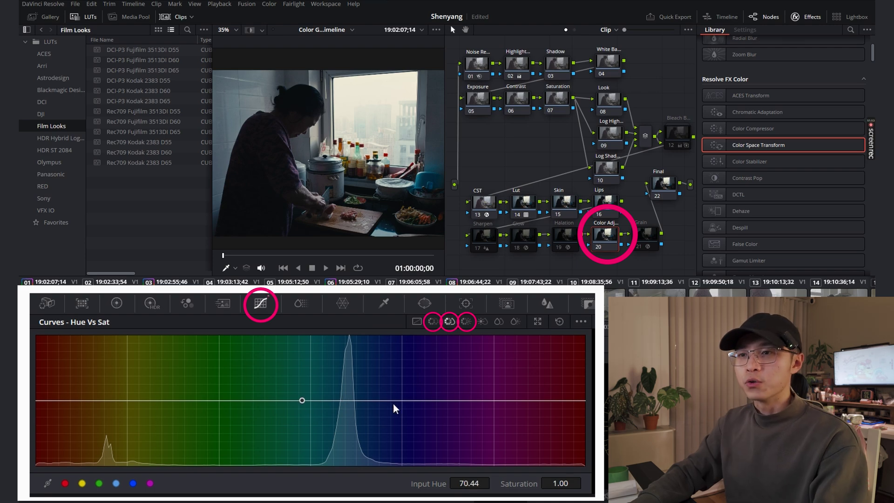
left_click(395, 401)
left_click_drag(349, 400, 348, 434)
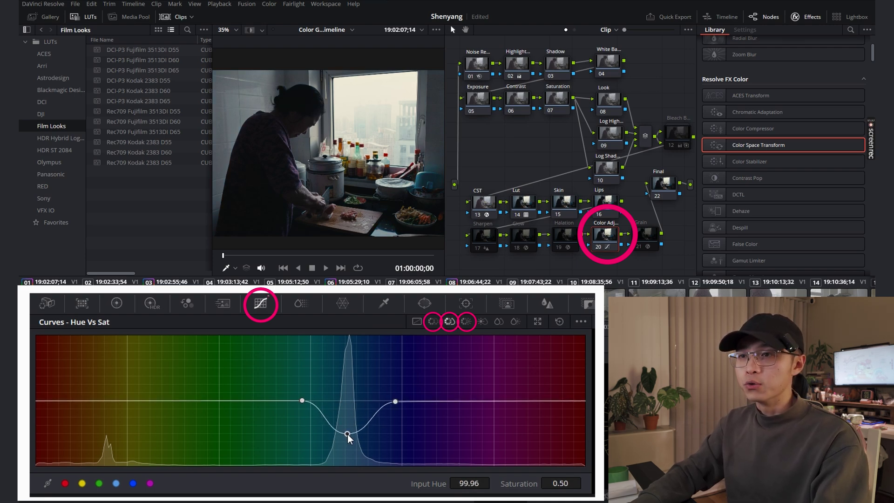
Rotate the cyan-blue hue by -132 around hue 99 on the Hue vs Hue curve
left_click(433, 321)
left_click(449, 322)
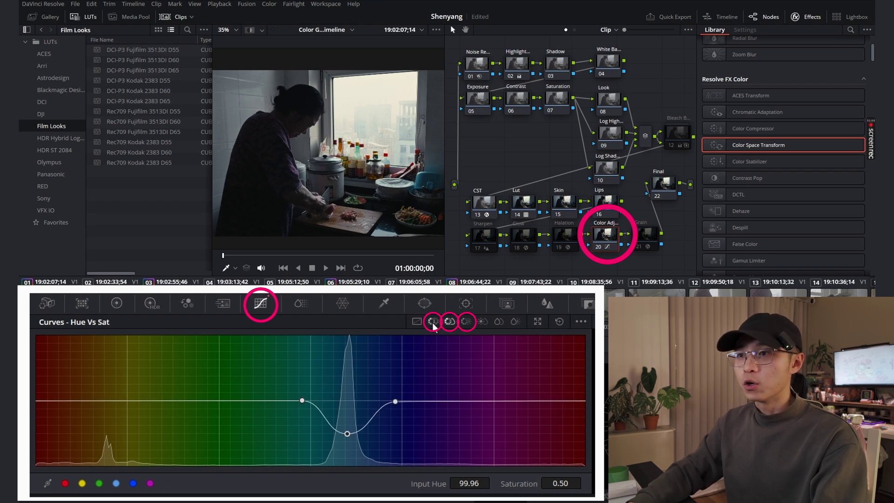
left_click(432, 321)
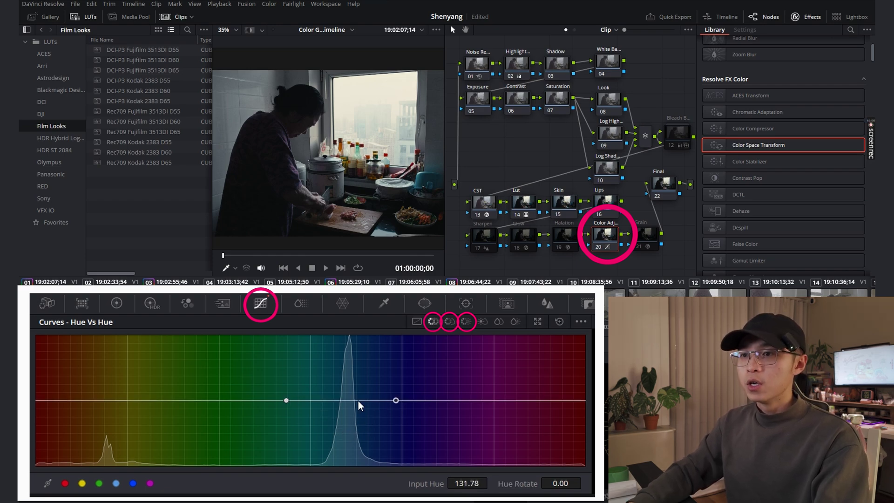
left_click_drag(351, 382, 346, 449)
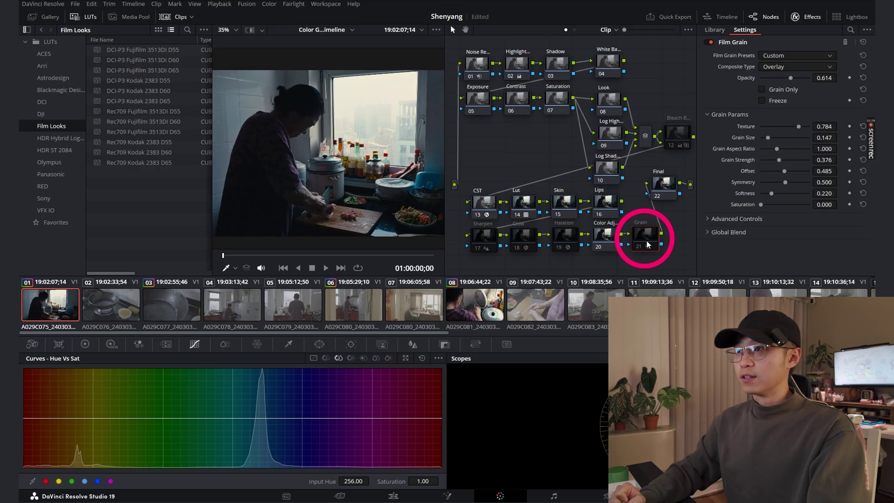
Zoom the viewer in on the rice cooker and toggle the 0.614-opacity Overlay grain to compare
scroll(335, 158, "up", 5)
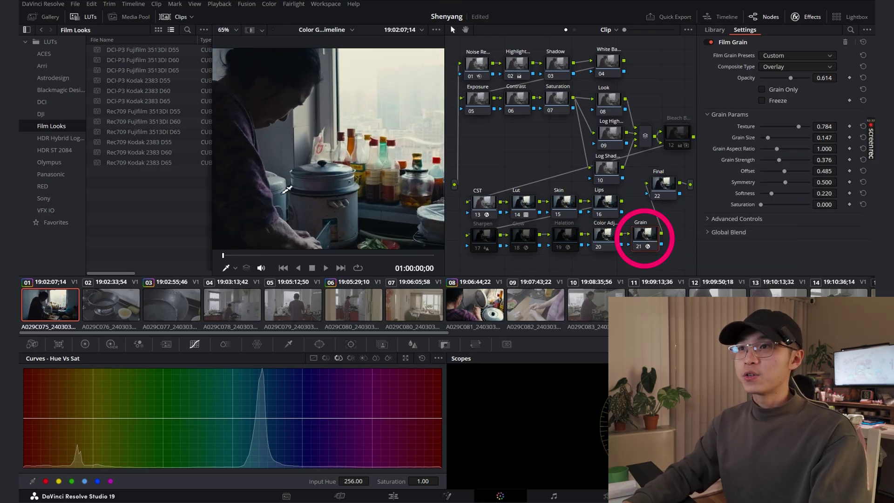
key("ctrl+d")
key("ctrl+d")
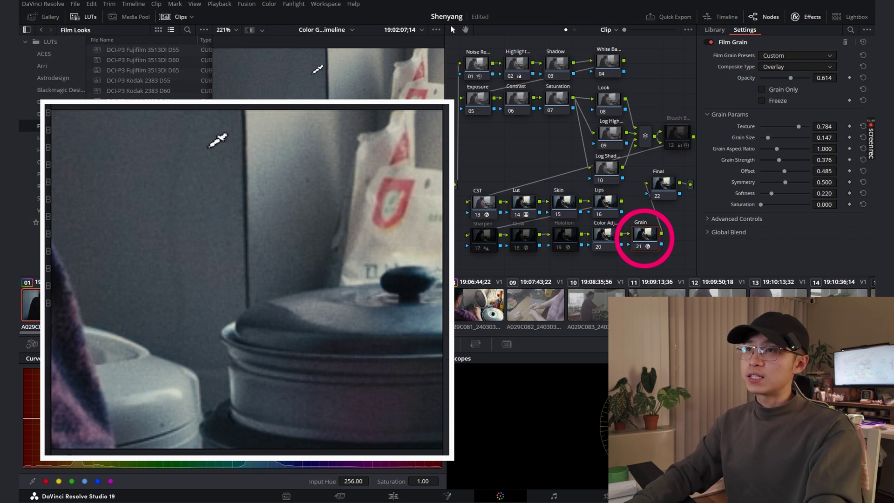